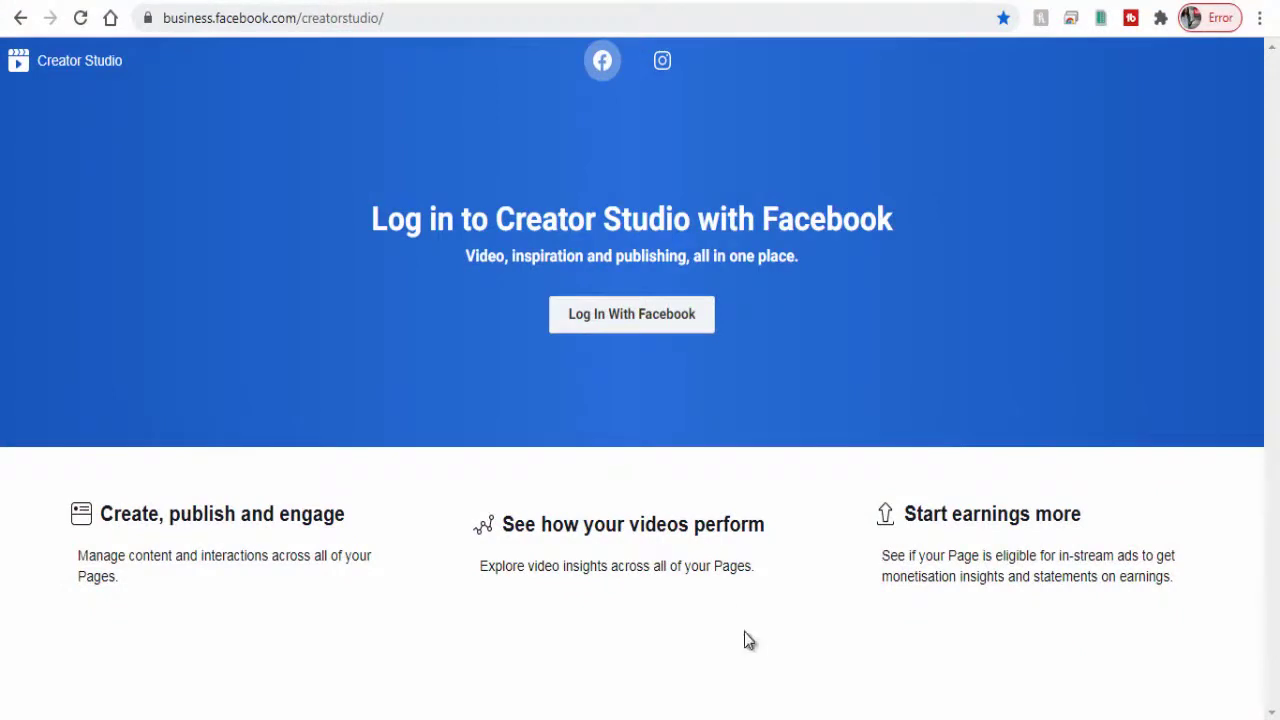
Step: Log in to Creator Studio with Facebook and start a new Page from the Pages list
left_click(613, 327)
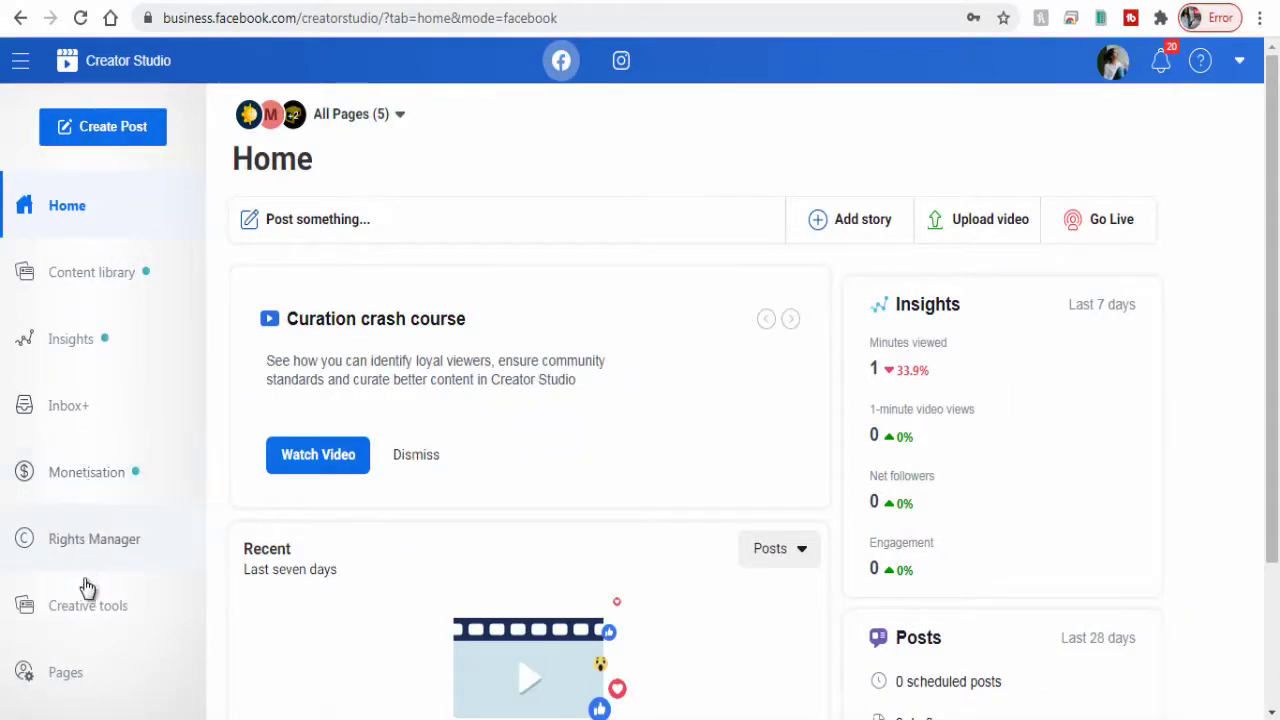
left_click(64, 688)
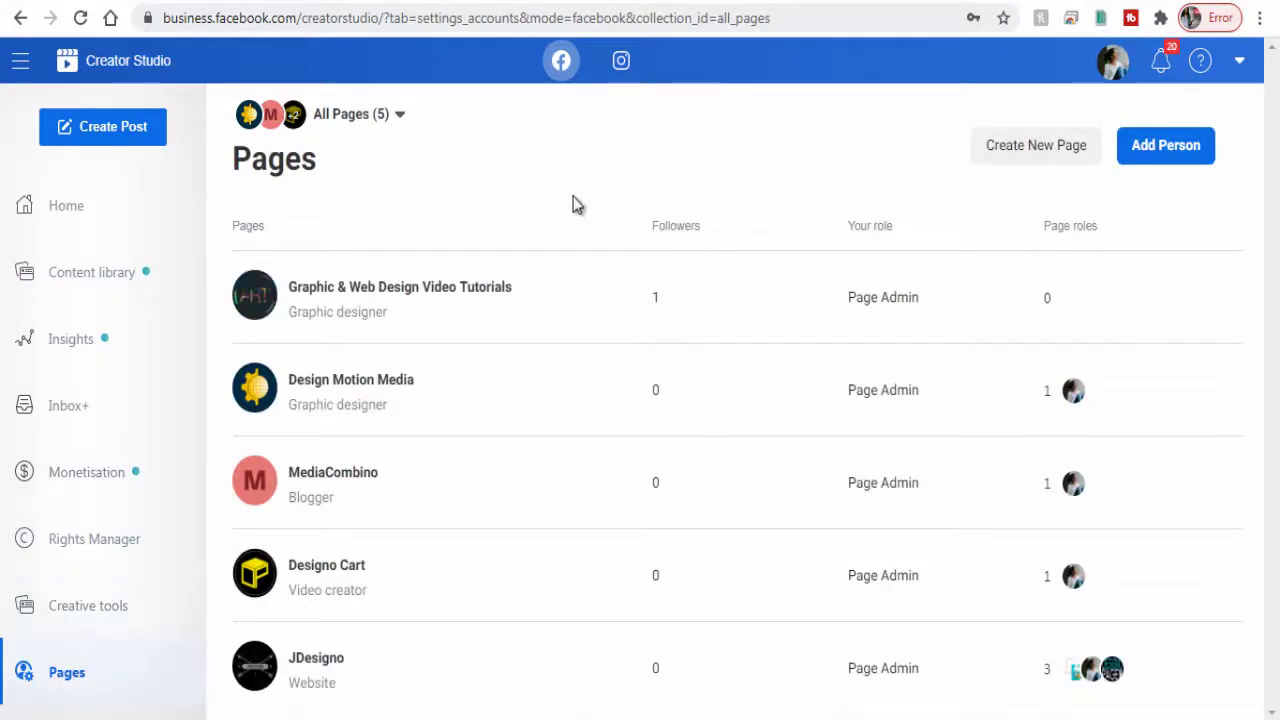
left_click(1038, 160)
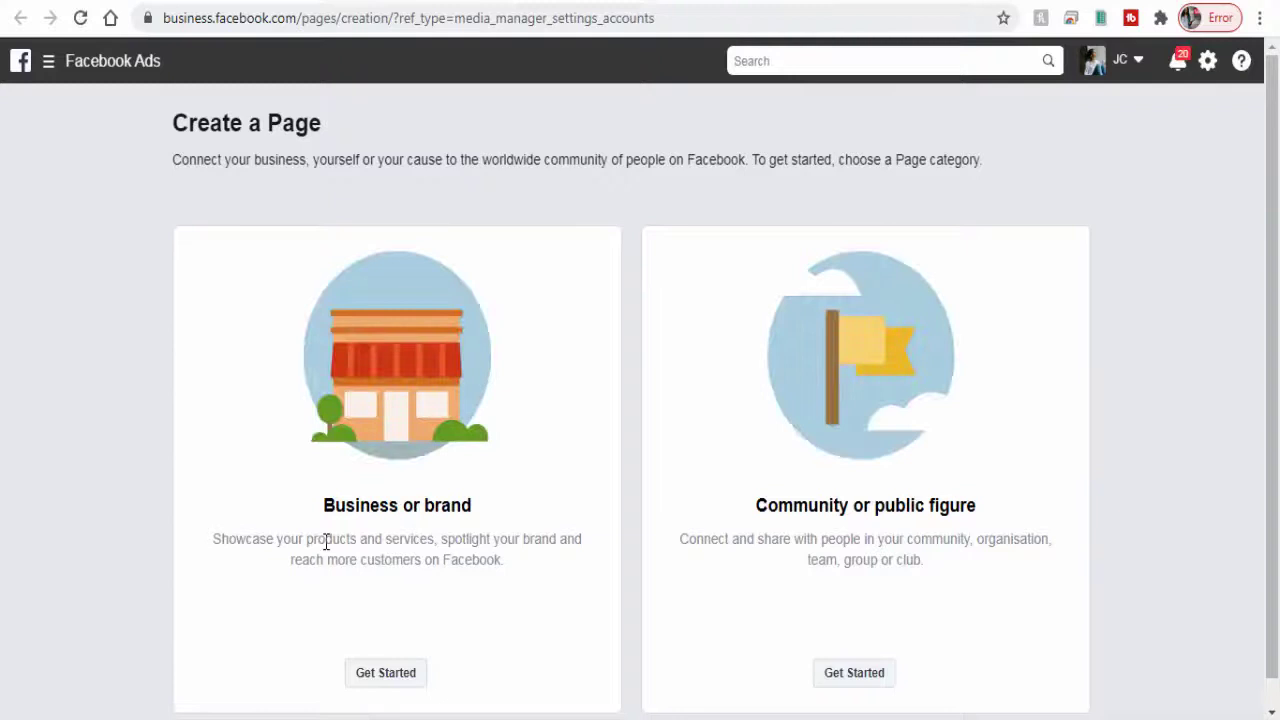
Step: Read the Business or brand and Community or public figure category descriptions by highlighting their text
left_click_drag(326, 505, 477, 509)
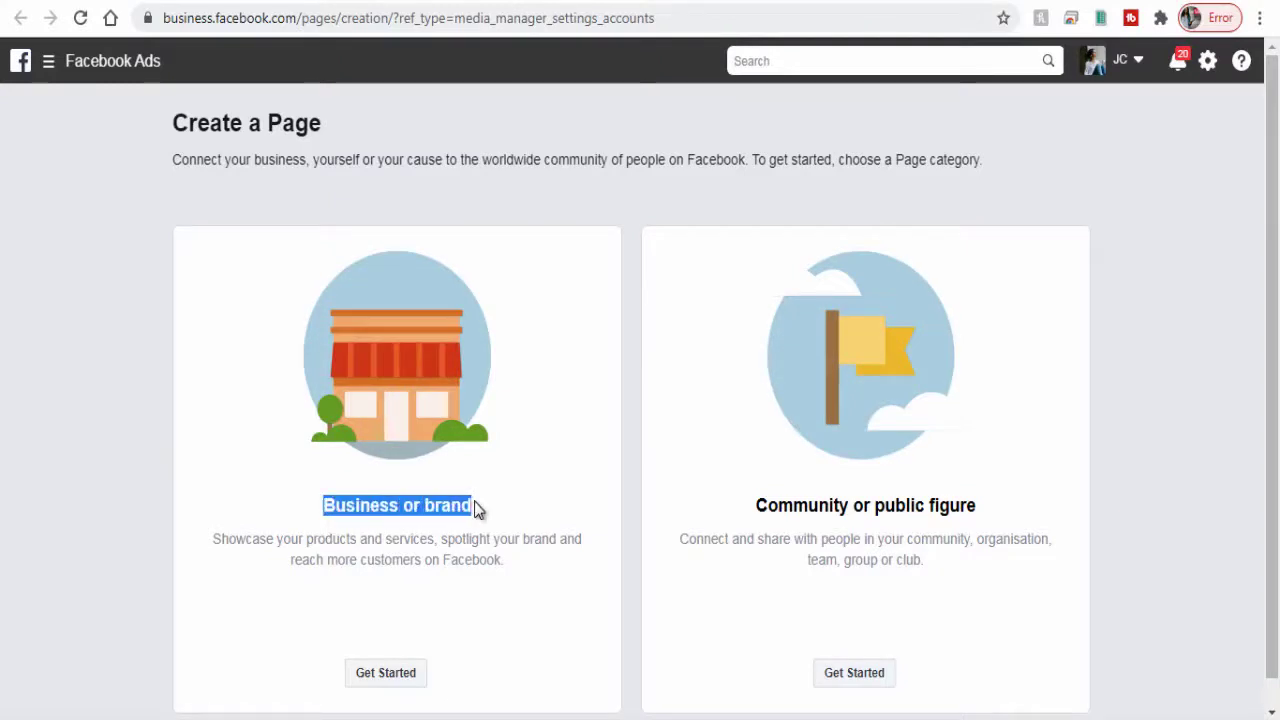
left_click_drag(306, 539, 560, 537)
left_click_drag(337, 558, 522, 570)
left_click_drag(757, 505, 994, 520)
left_click(1006, 583)
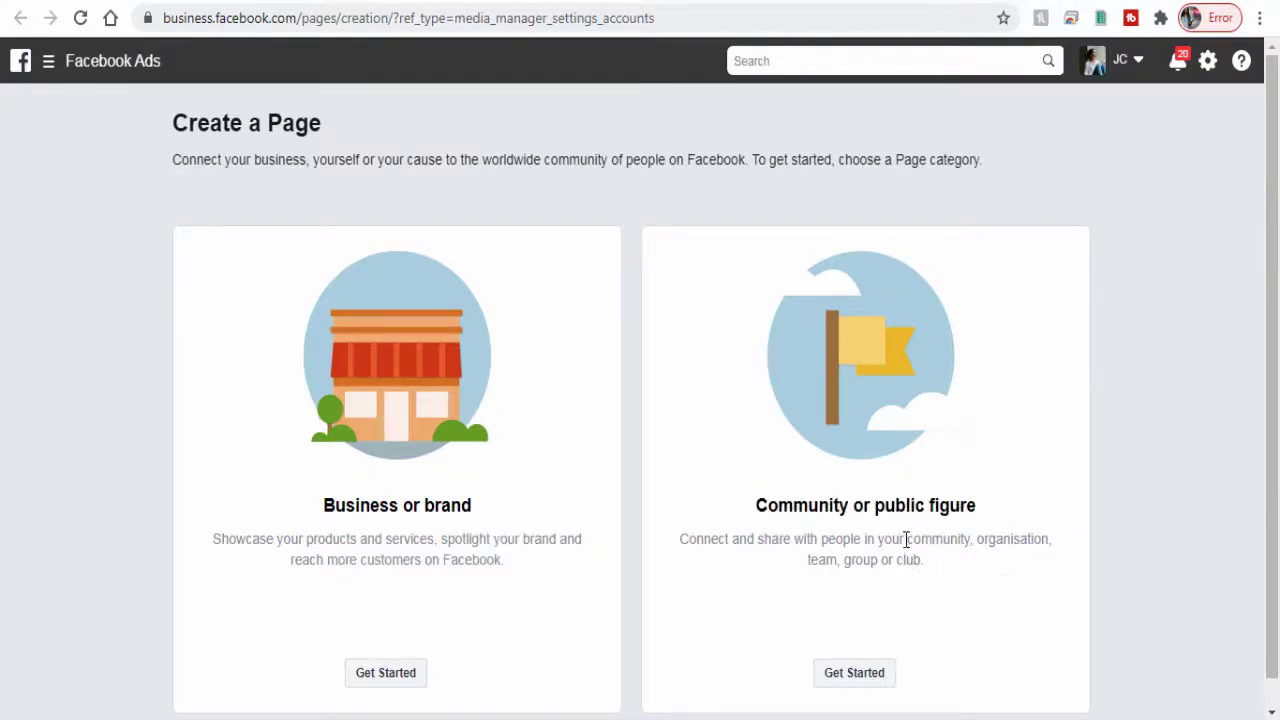
left_click_drag(906, 540, 926, 565)
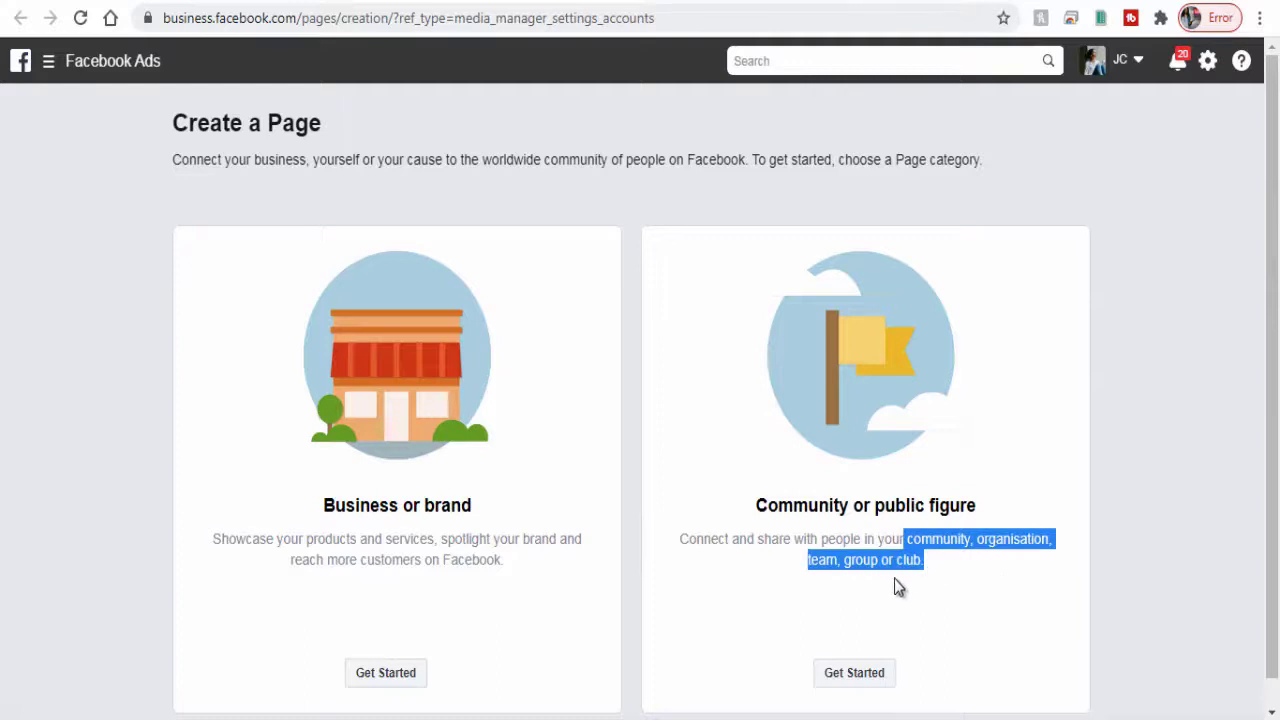
left_click(895, 580)
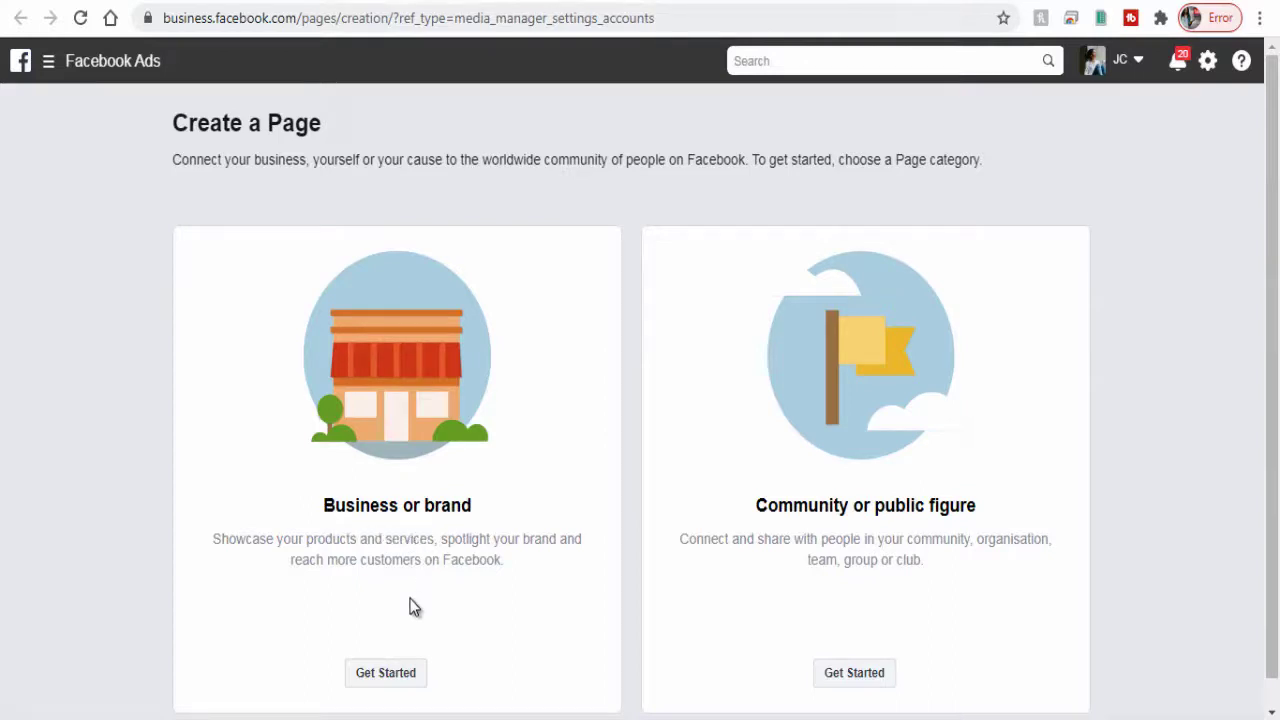
Step: Choose a Business or brand Page and name it 'Motion Graphics & Design'
left_click(400, 683)
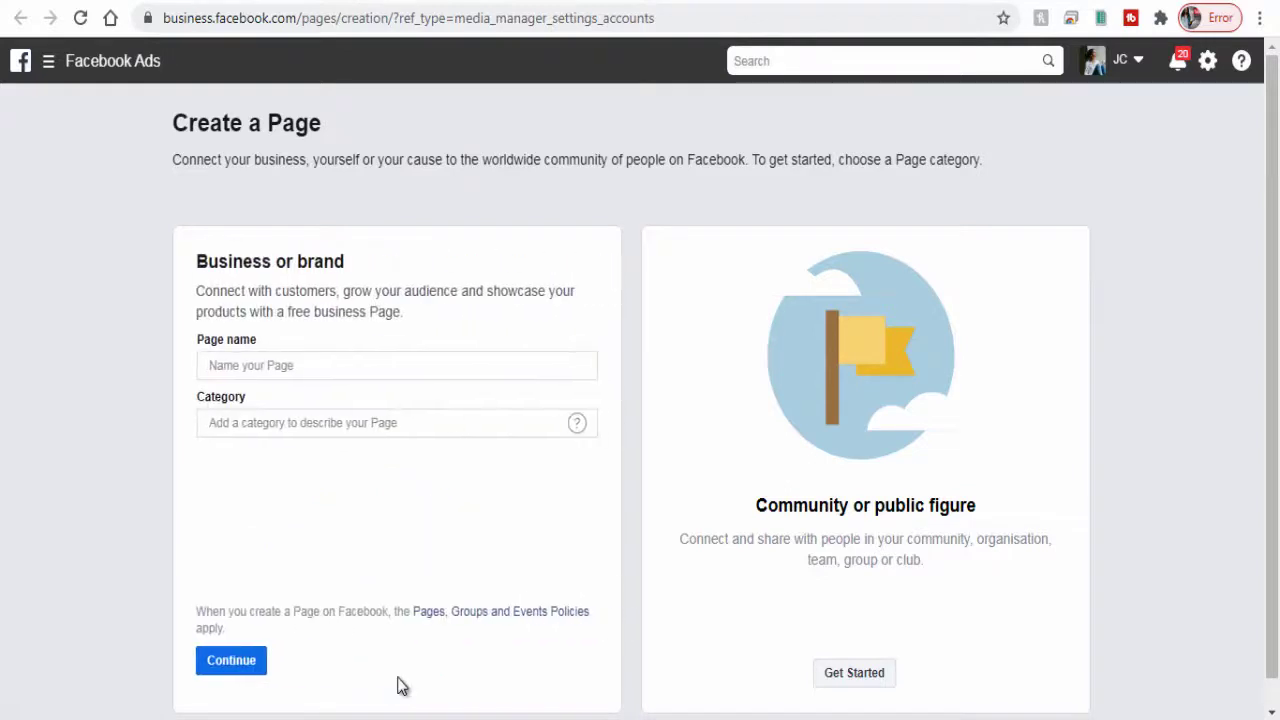
left_click(309, 370)
type("Motio")
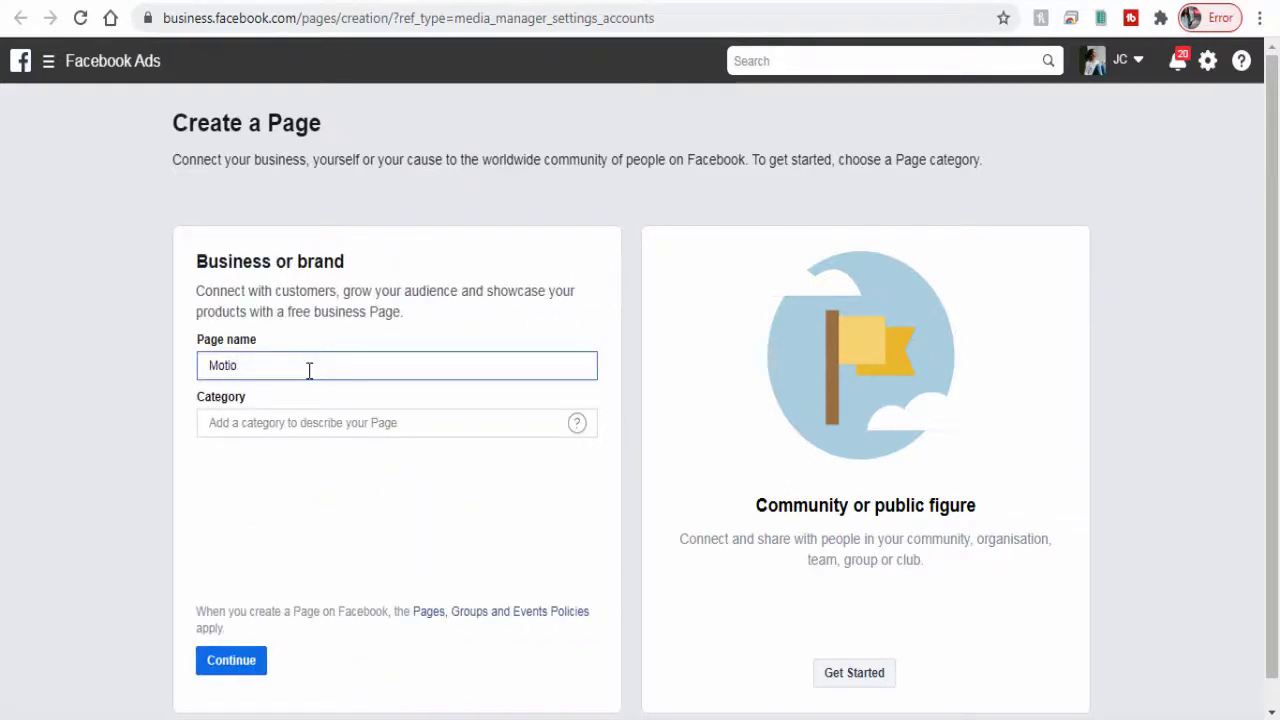
type("n Graphics & Des")
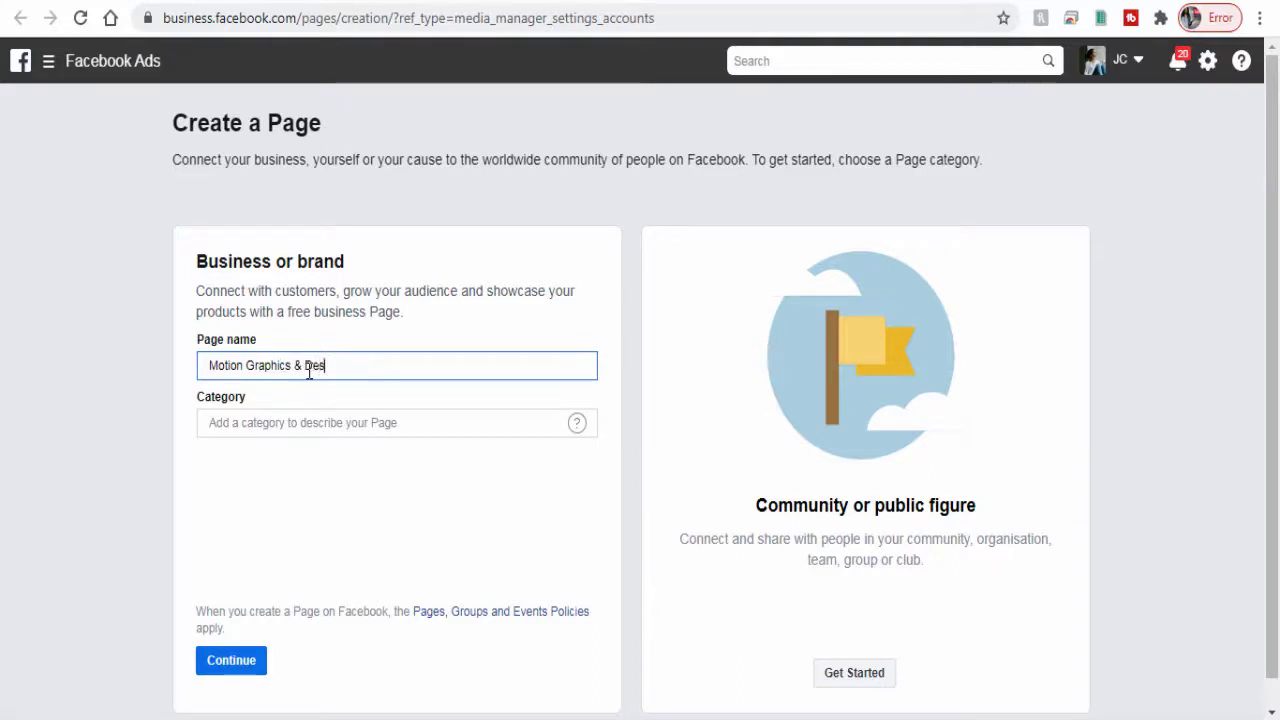
type("ign")
left_click(303, 435)
Step: Set the Page category to Web designer and hide the address
left_click(306, 423)
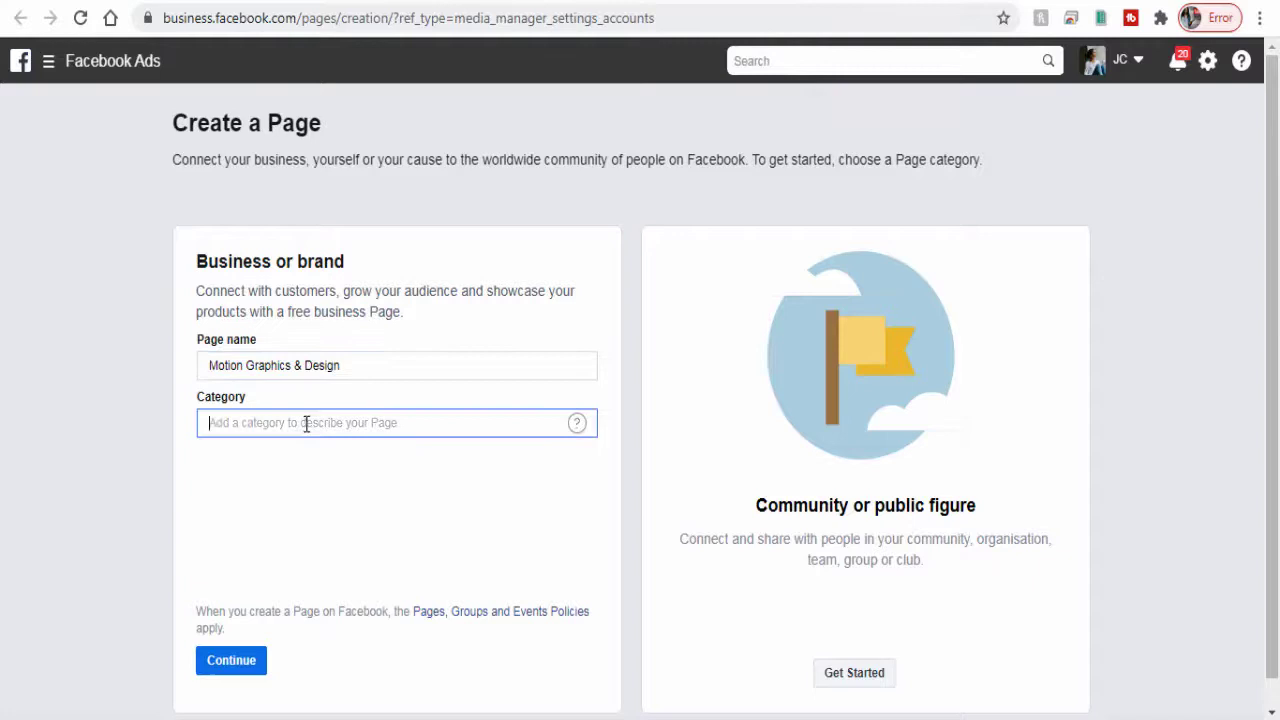
type("Design")
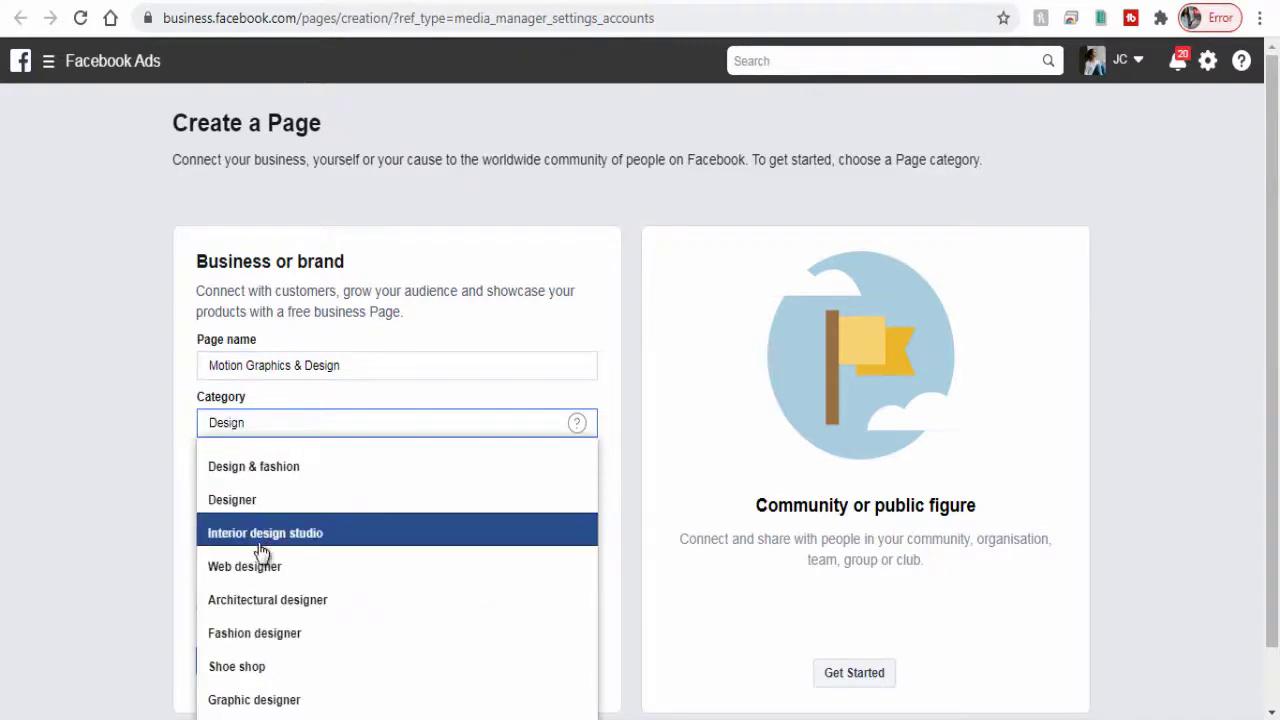
left_click(262, 566)
left_click(92, 574)
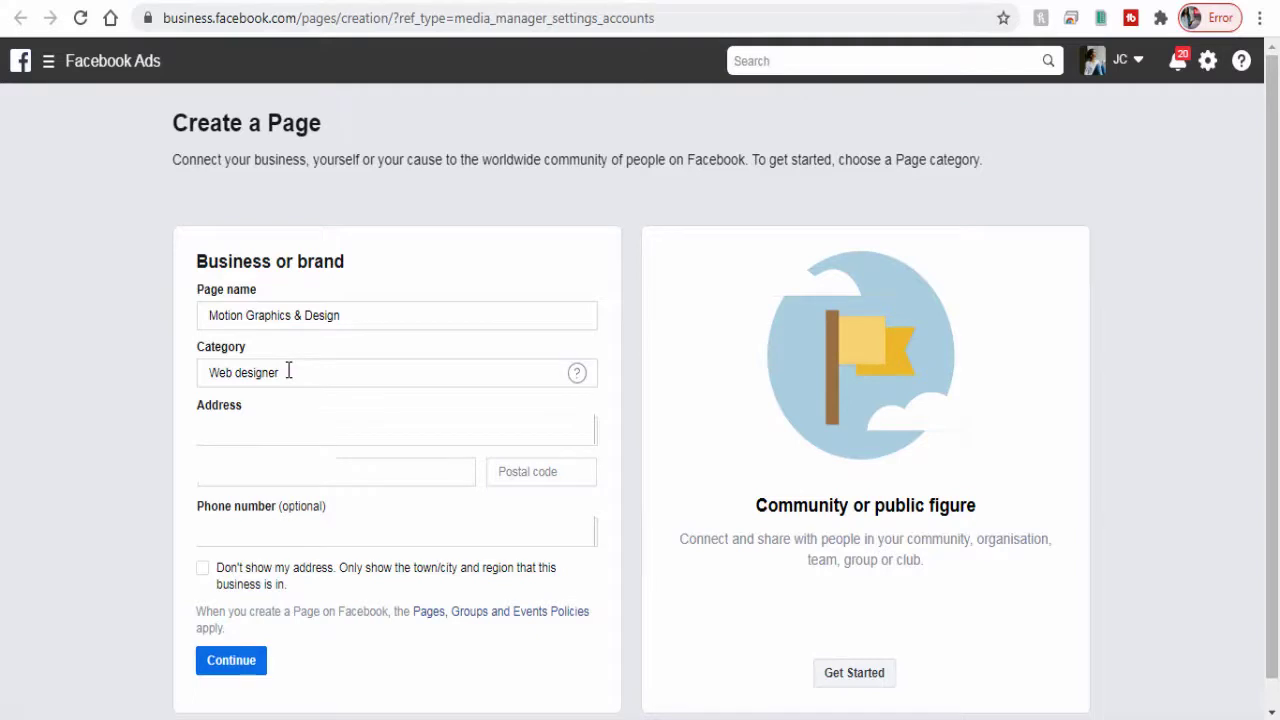
left_click(300, 584)
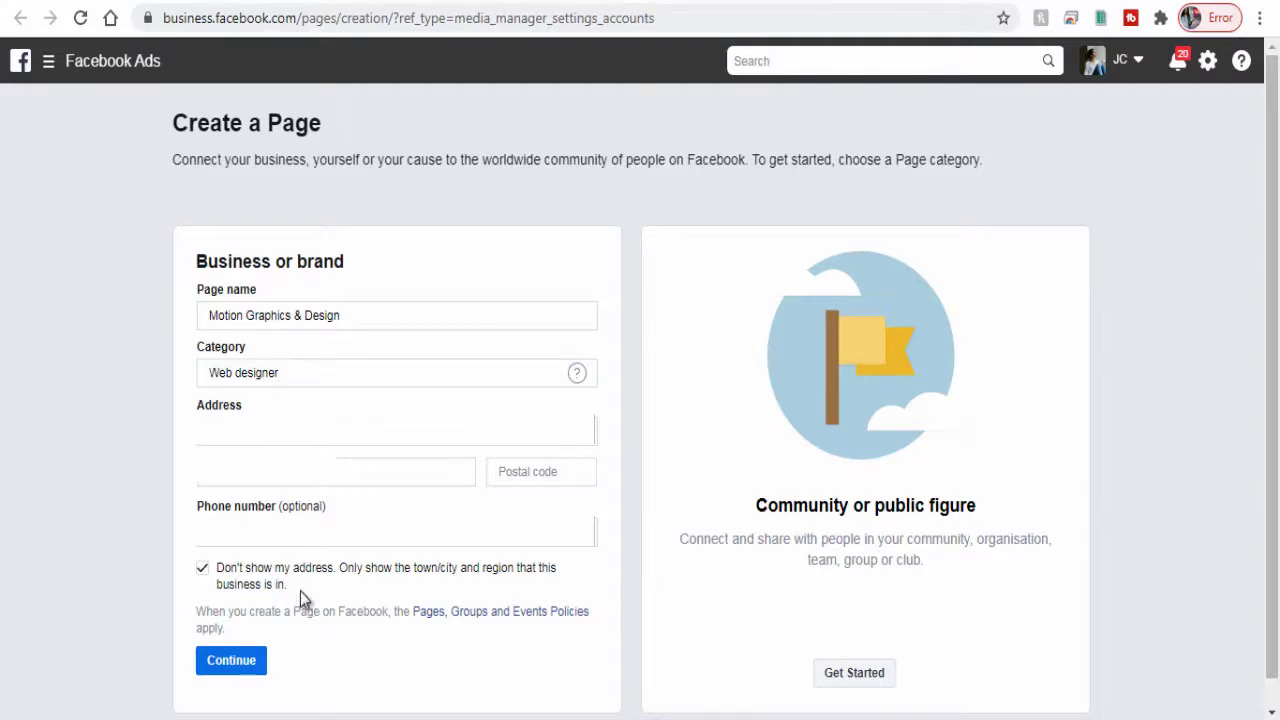
Step: Create the Page and upload designo-motion-graphics fb profile from Desktop's design folder as profile picture
left_click(236, 662)
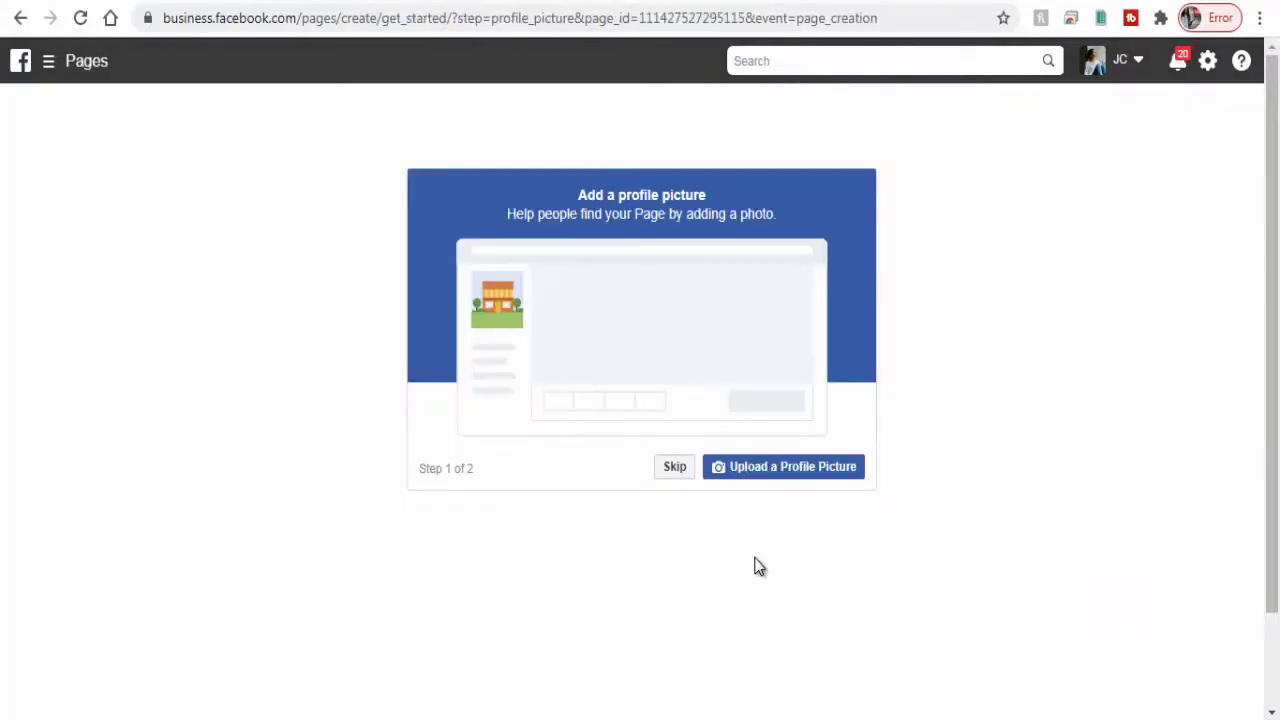
left_click(772, 478)
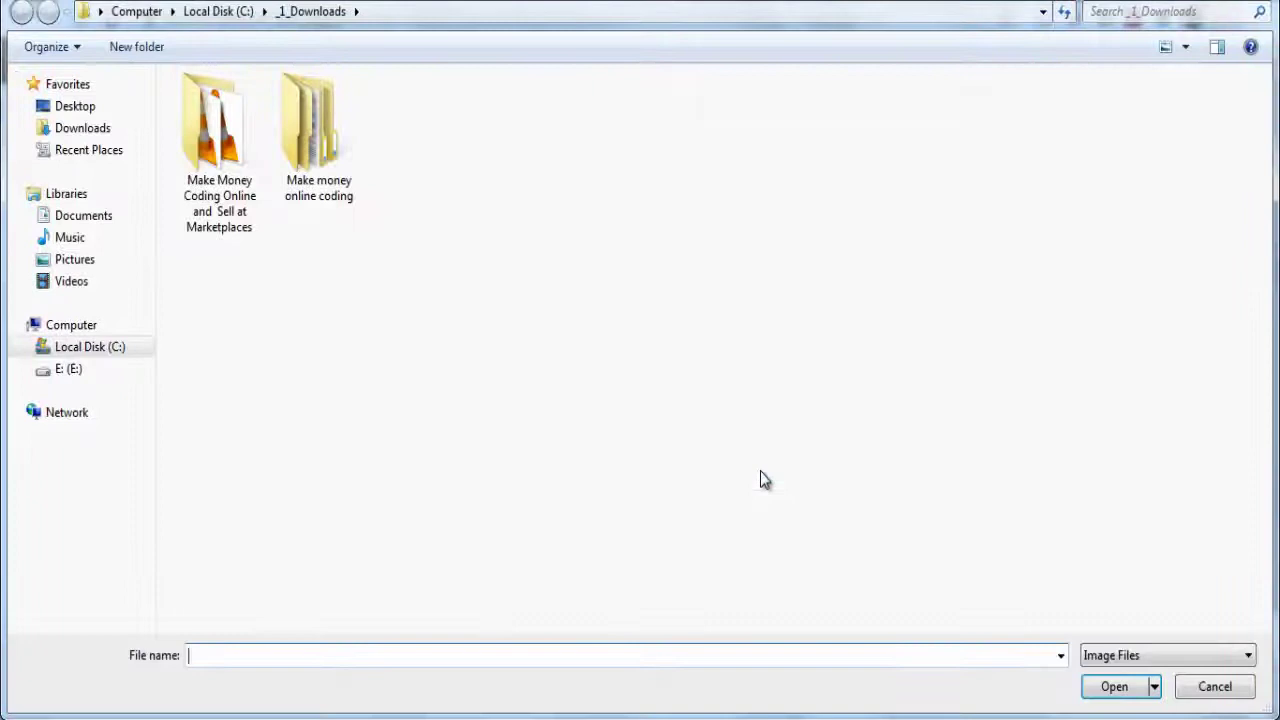
left_click(75, 106)
double_click(343, 150)
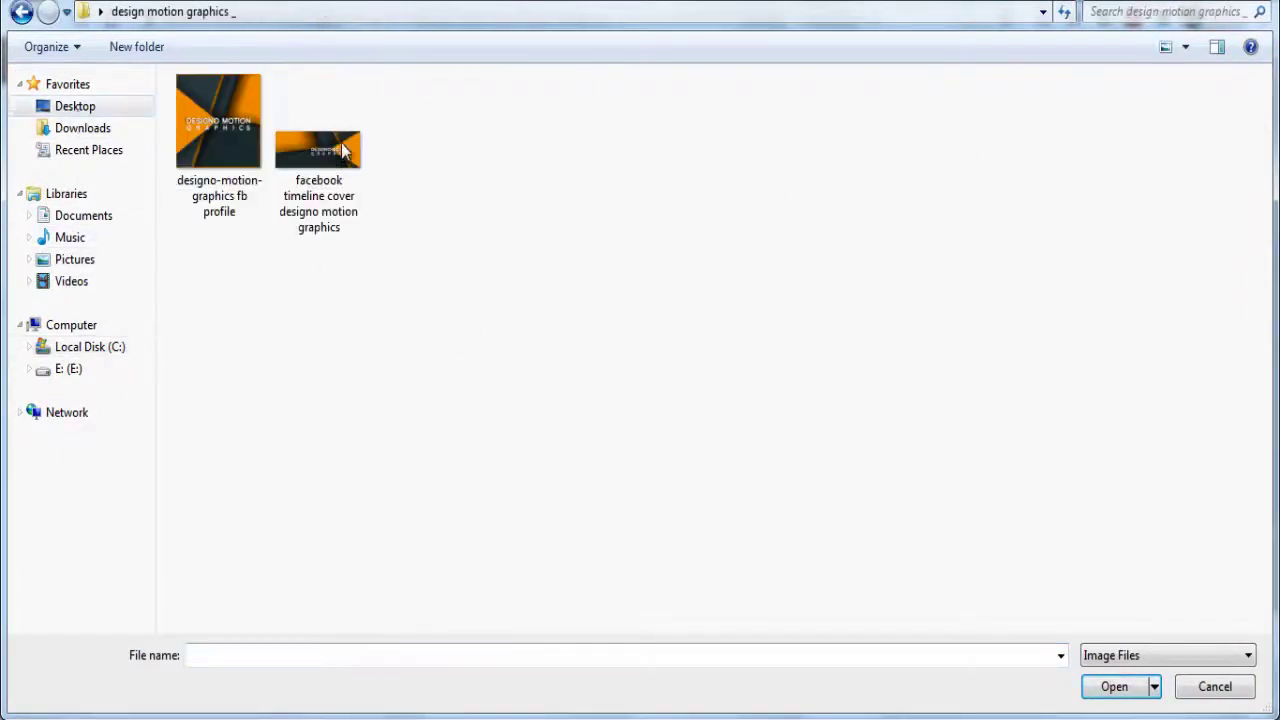
left_click(220, 166)
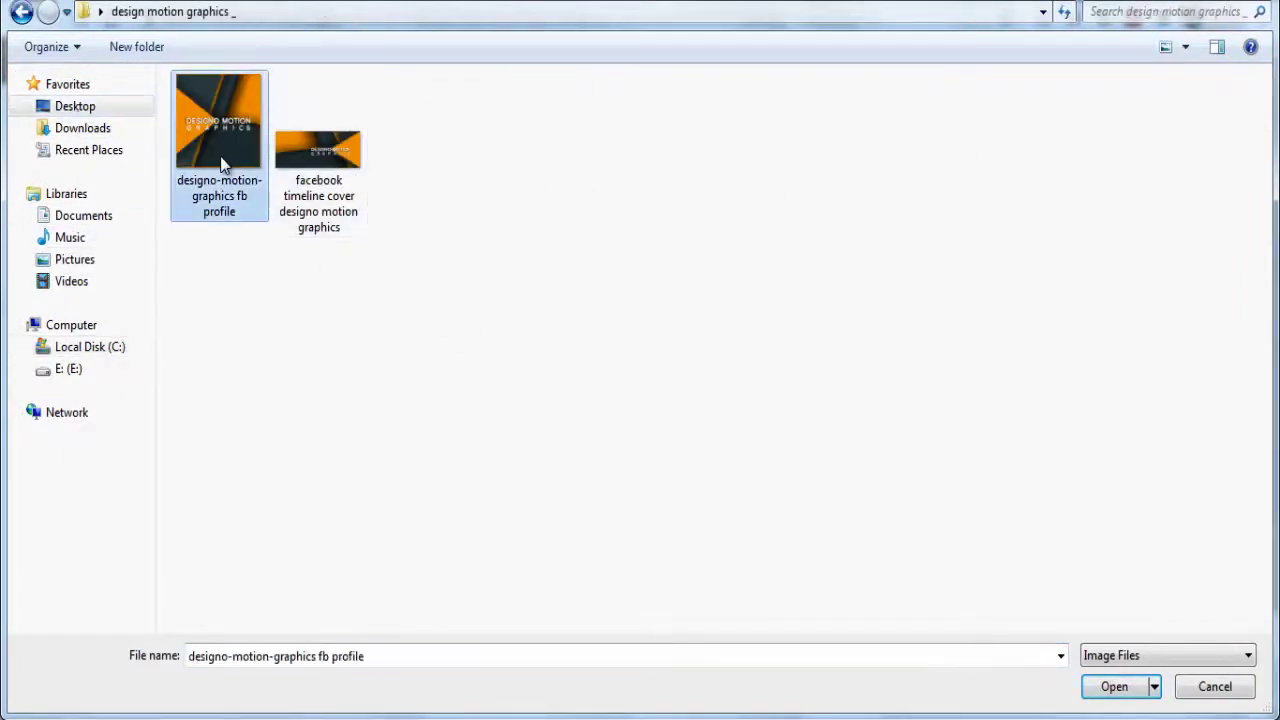
left_click(1118, 686)
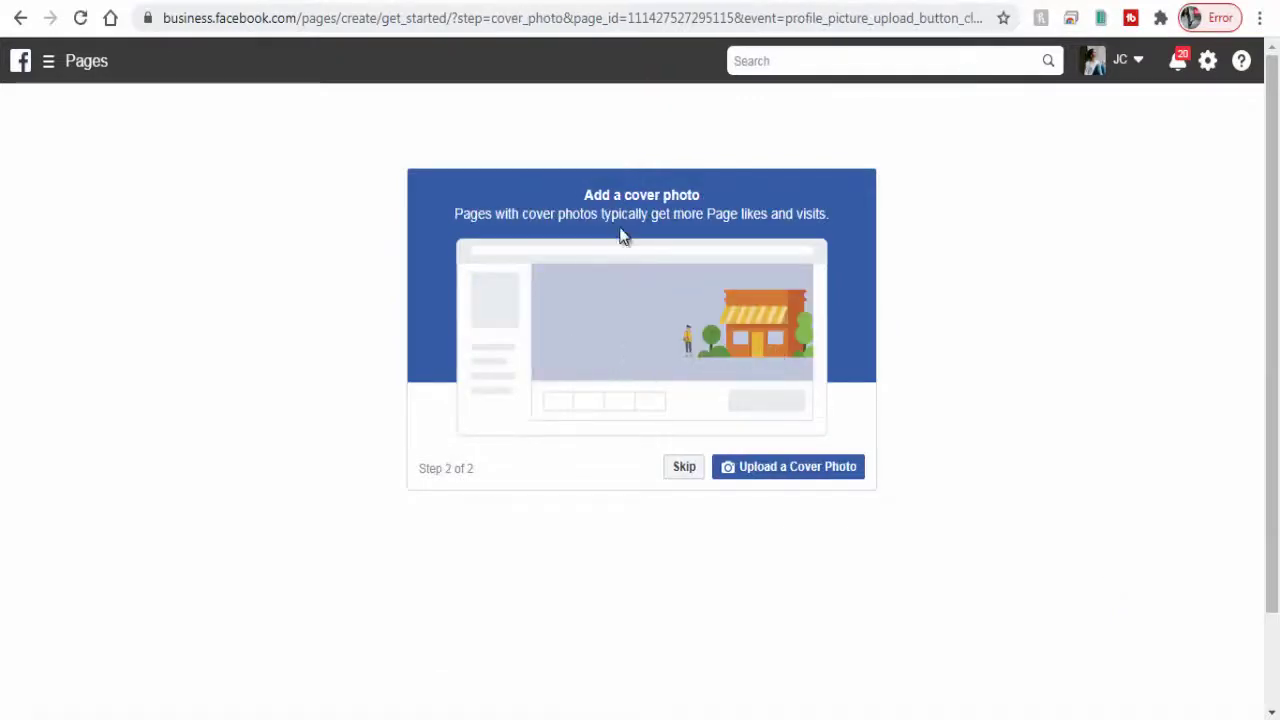
Step: Upload the facebook timeline cover designo motion graphics image as the cover photo
left_click(773, 472)
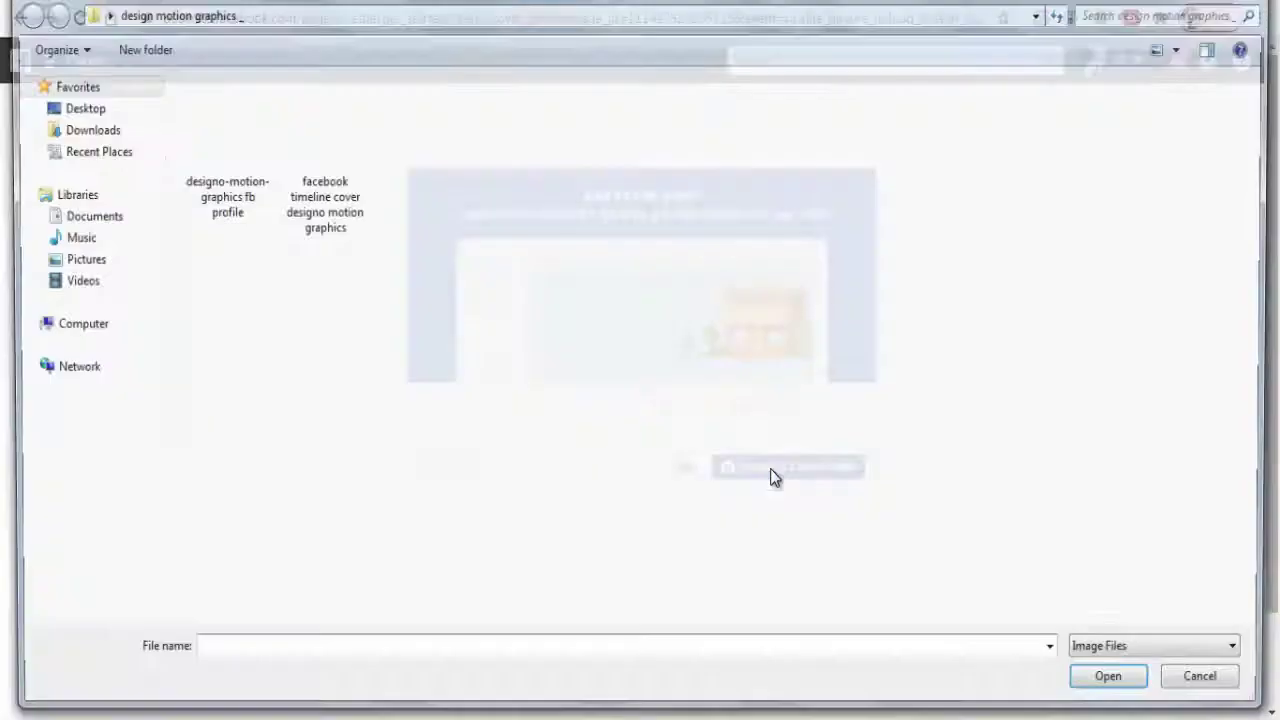
left_click(340, 188)
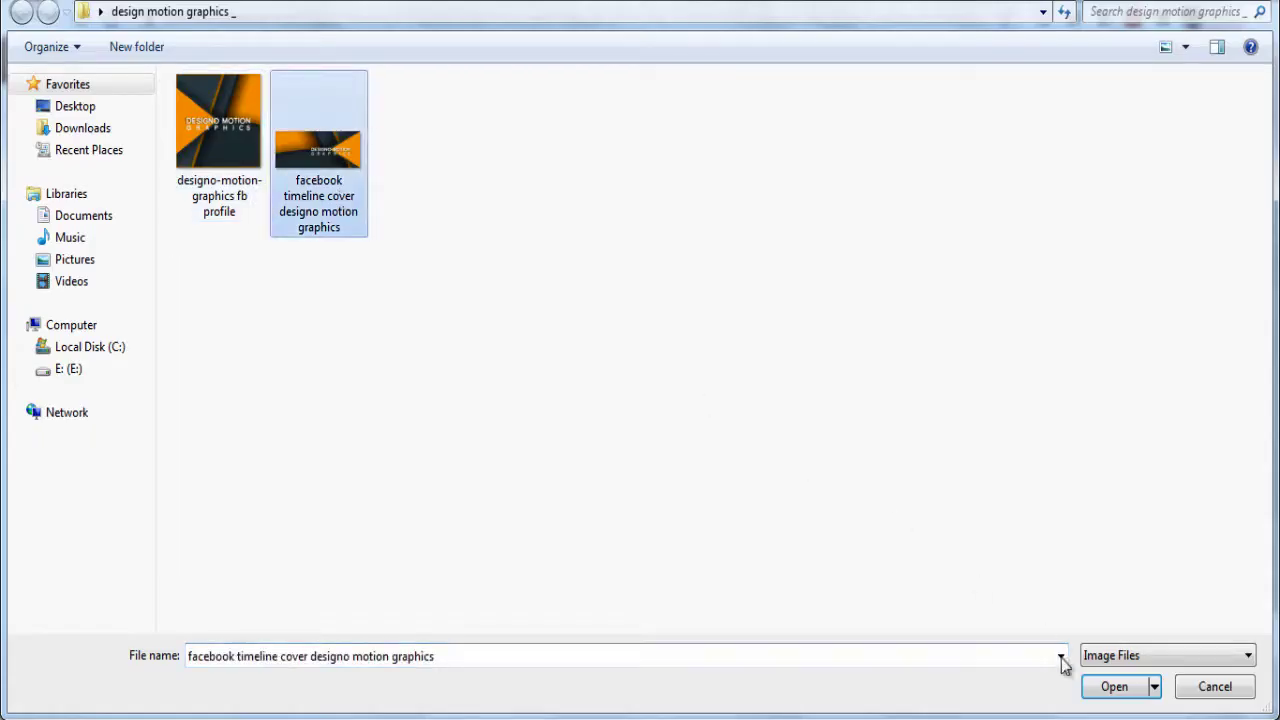
left_click(1111, 689)
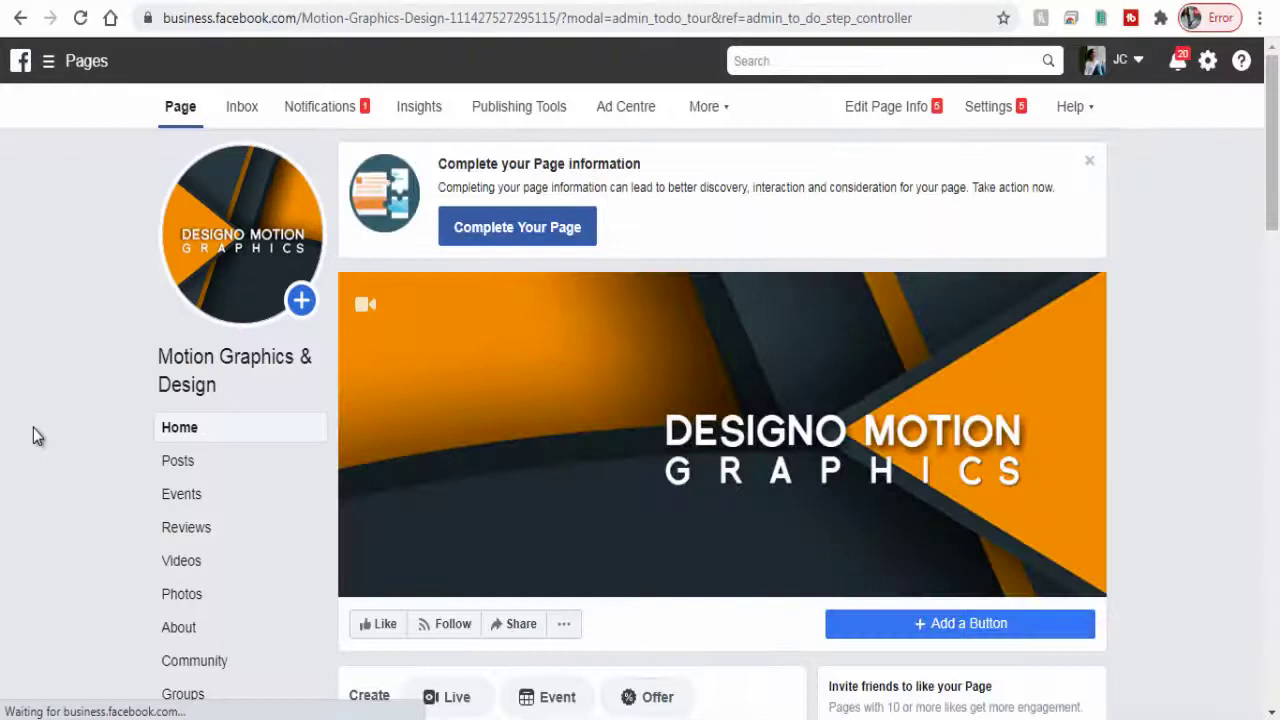
Step: Open Edit Page Info for the Motion Graphics & Design Page
left_click(871, 112)
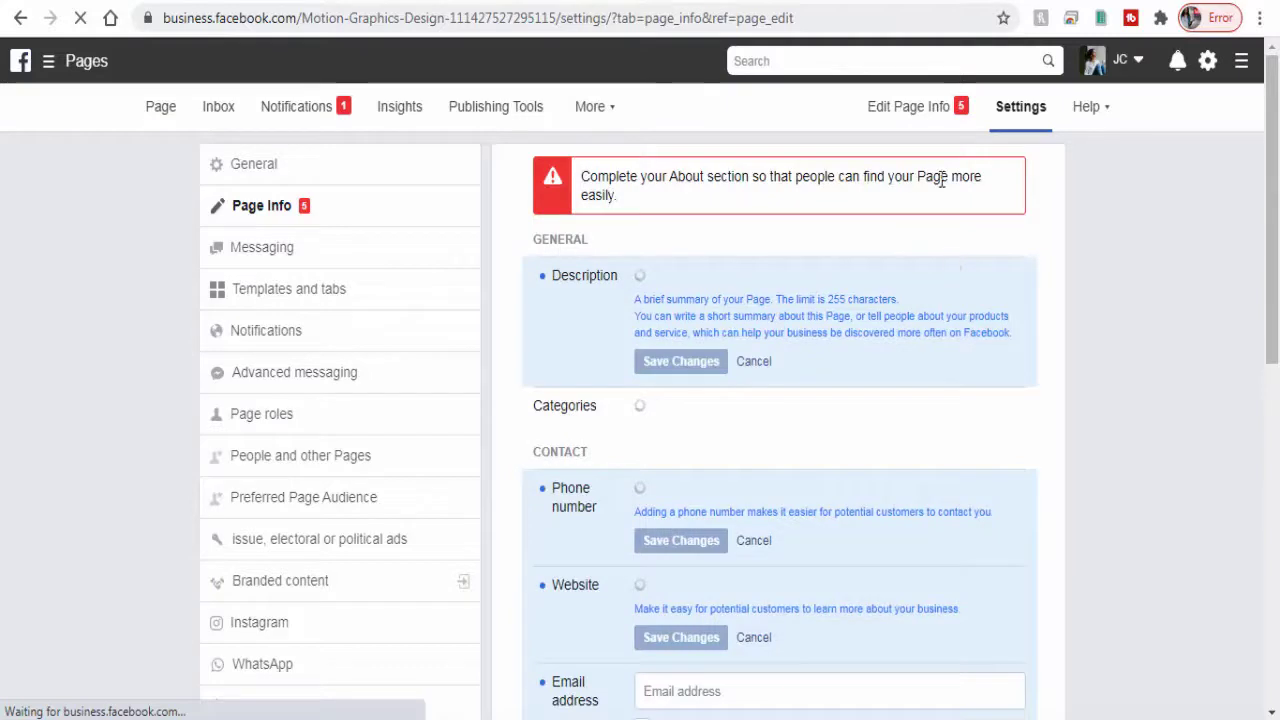
Step: Paste the MG_D file's text ('Want to get tips and tweaks for web related sites…') as Description and save
left_click(692, 289)
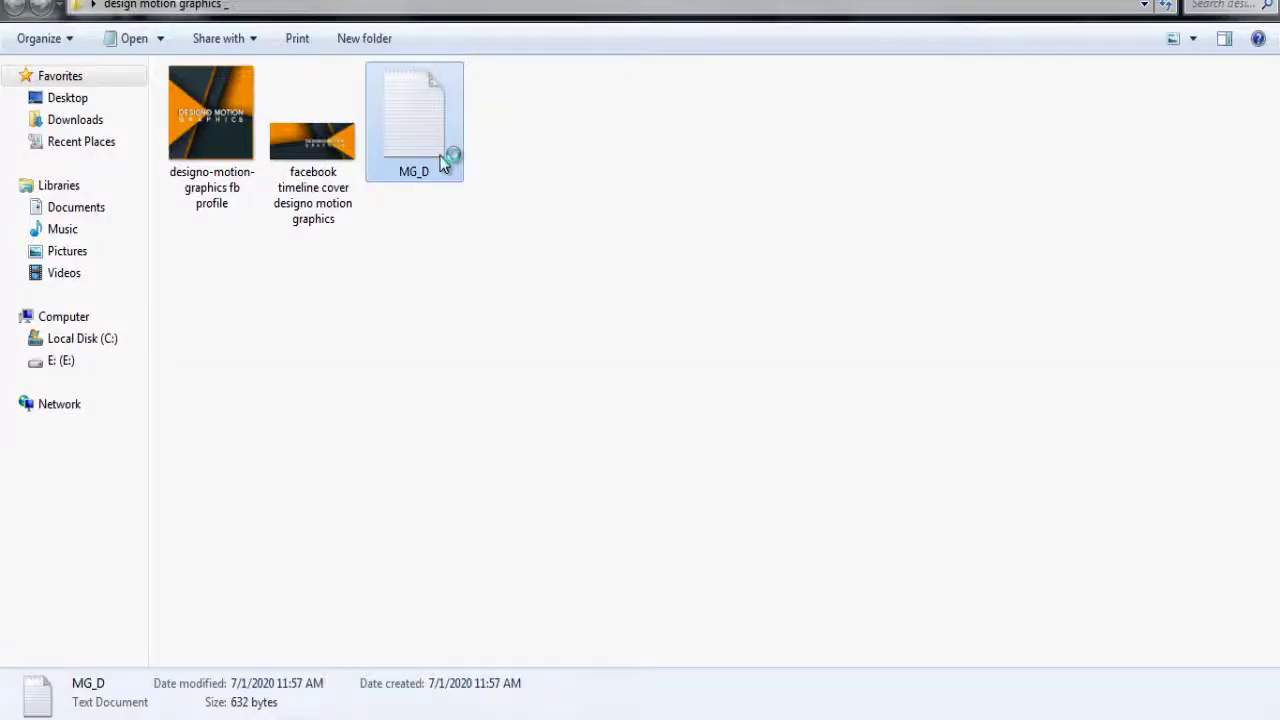
double_click(449, 158)
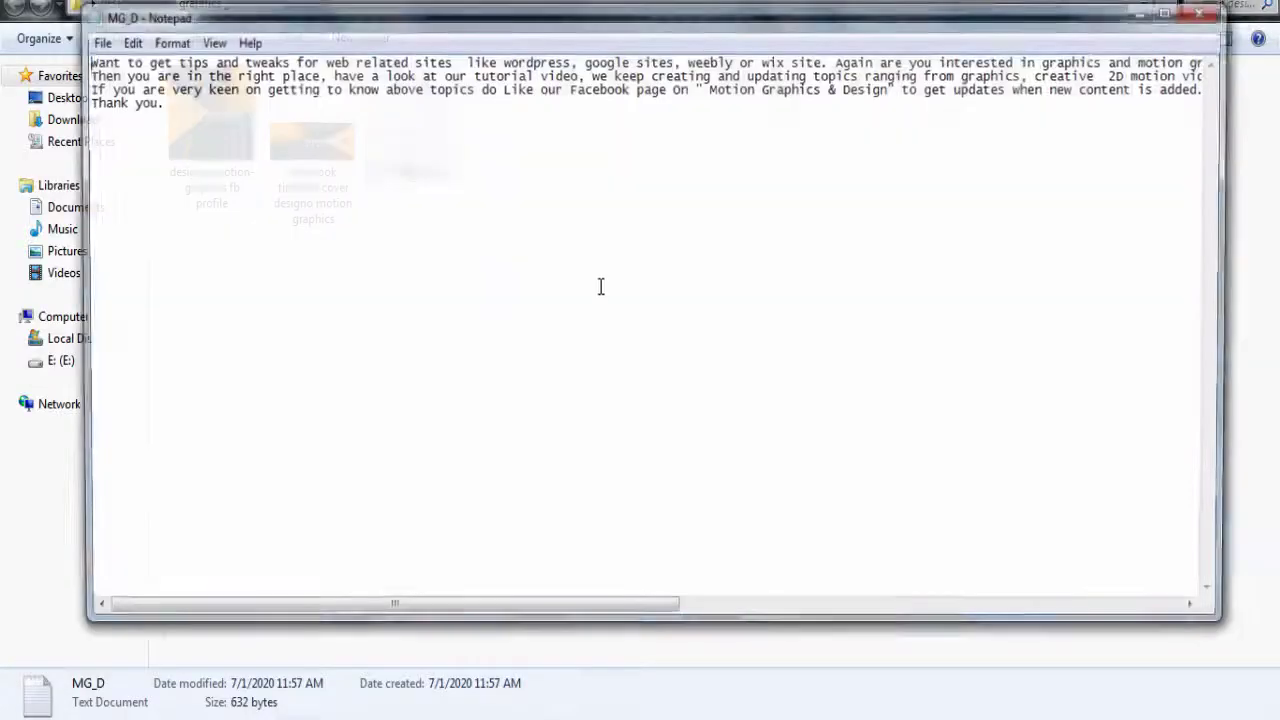
key("ctrl+a")
right_click(120, 61)
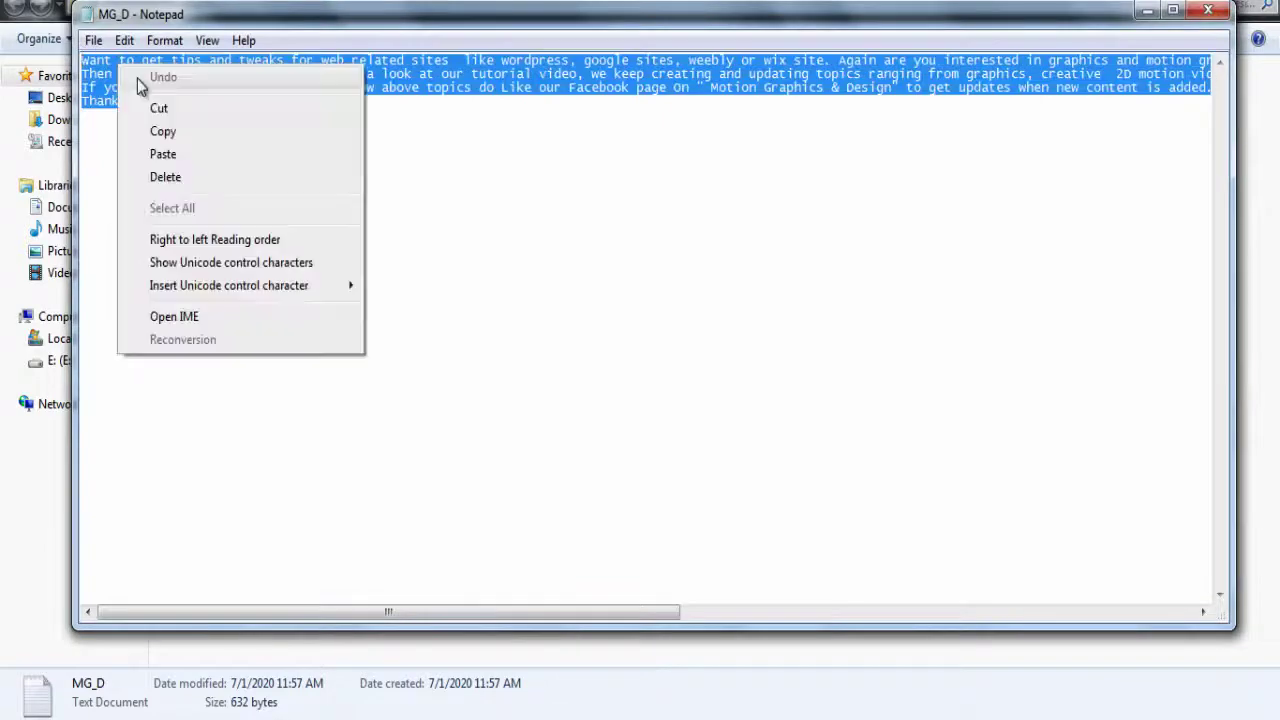
left_click(175, 131)
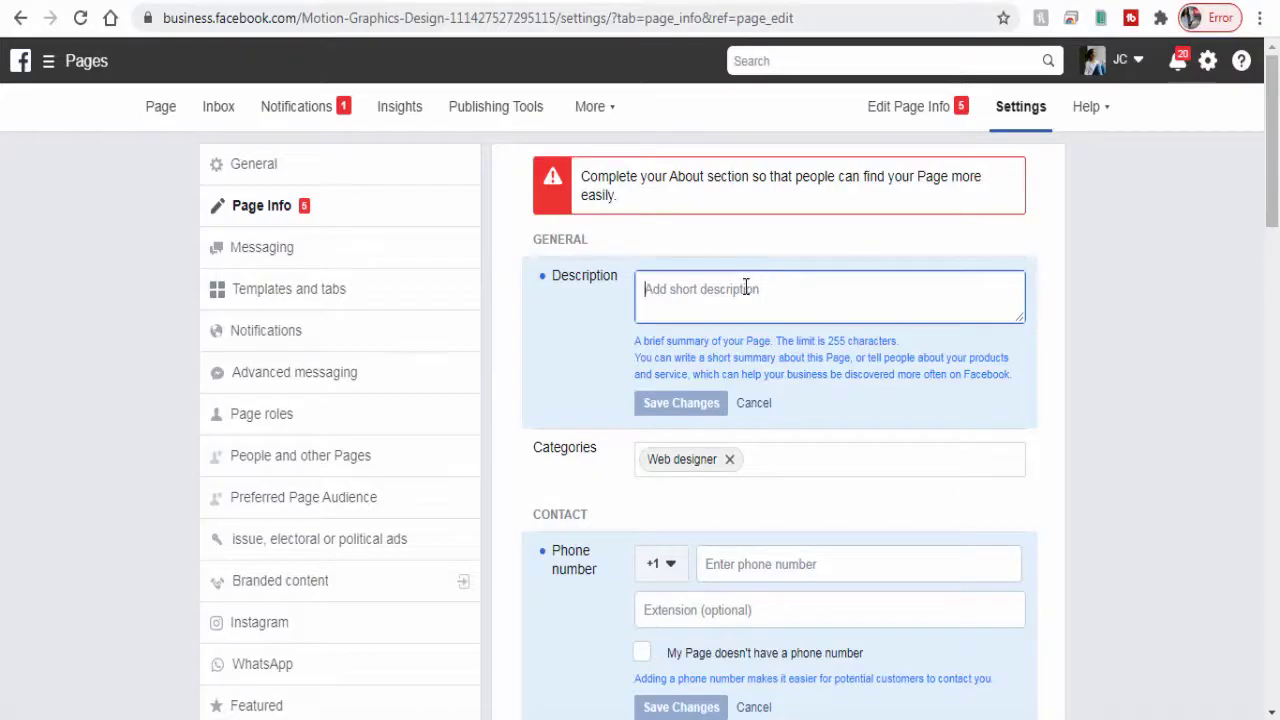
right_click(746, 288)
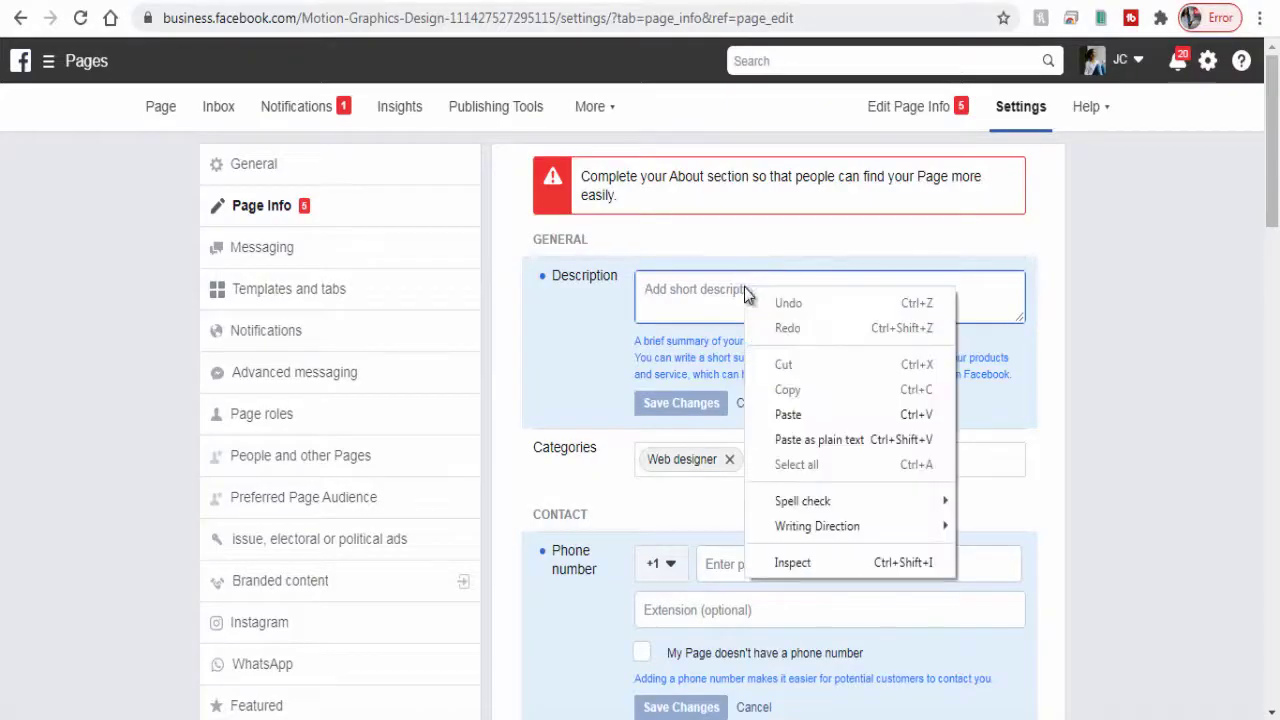
left_click(804, 413)
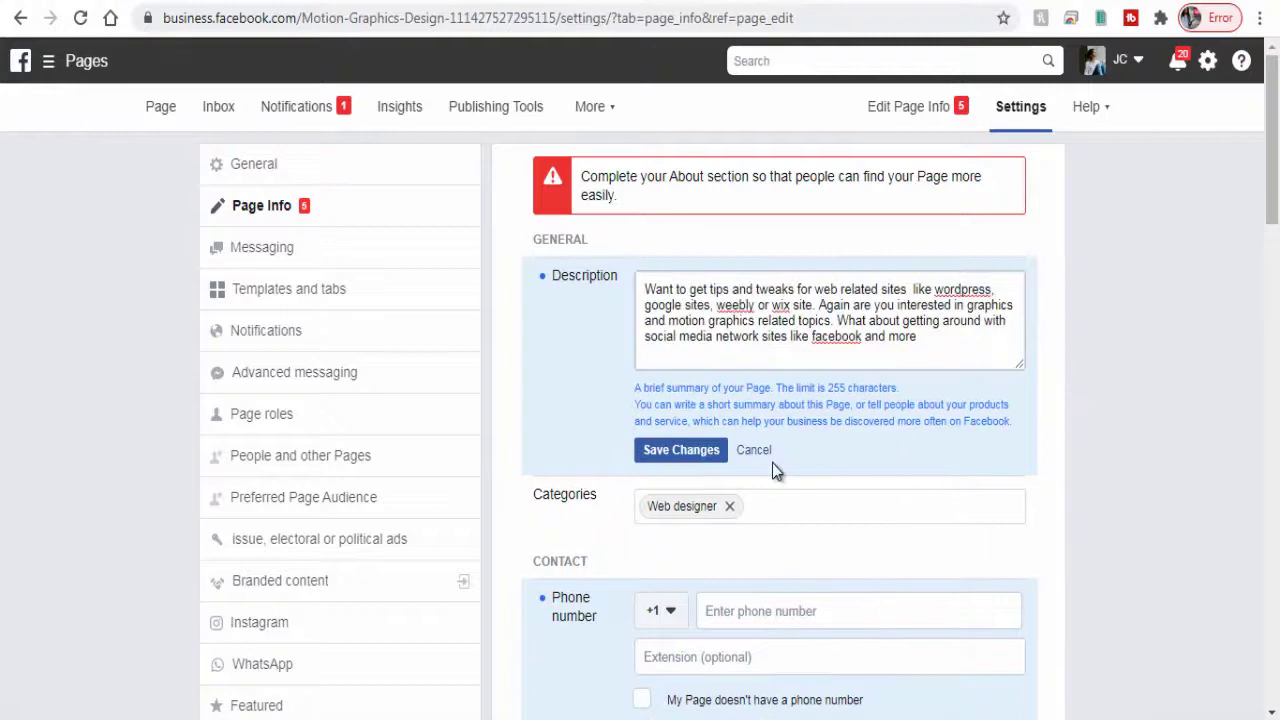
left_click(672, 446)
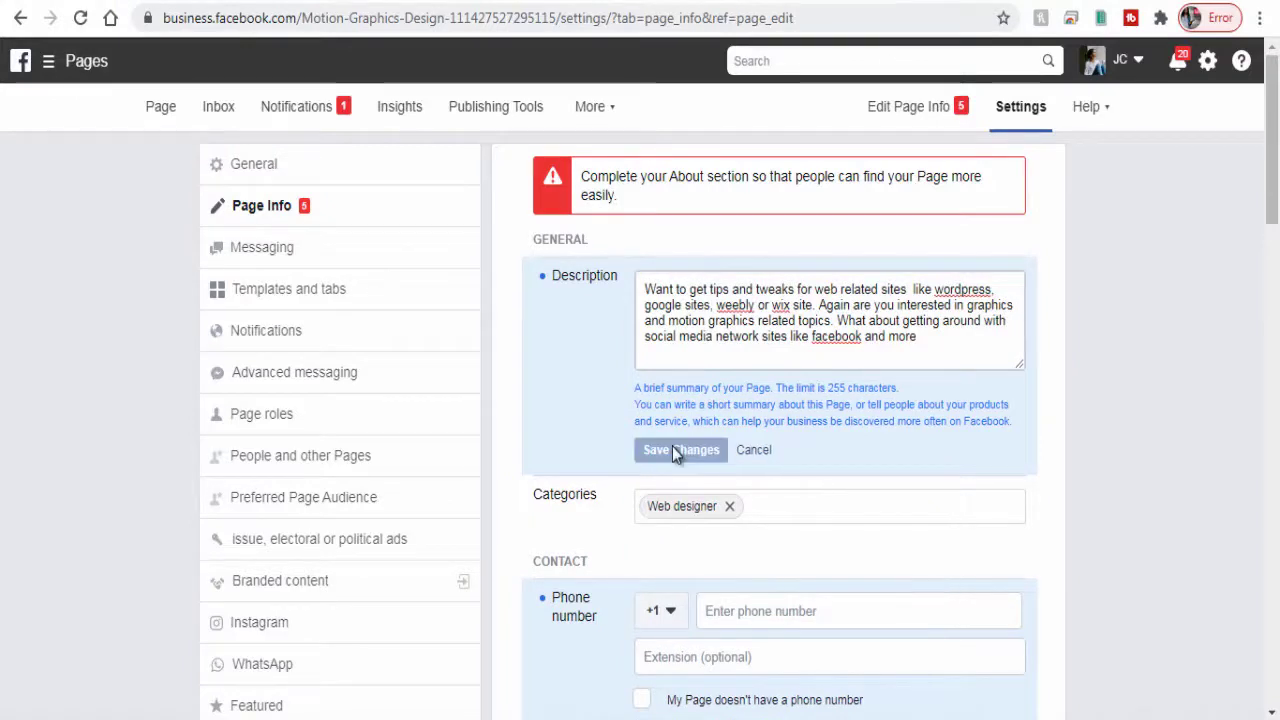
Step: Add Video creator and Blogger as Page categories and save
left_click(762, 500)
type("video")
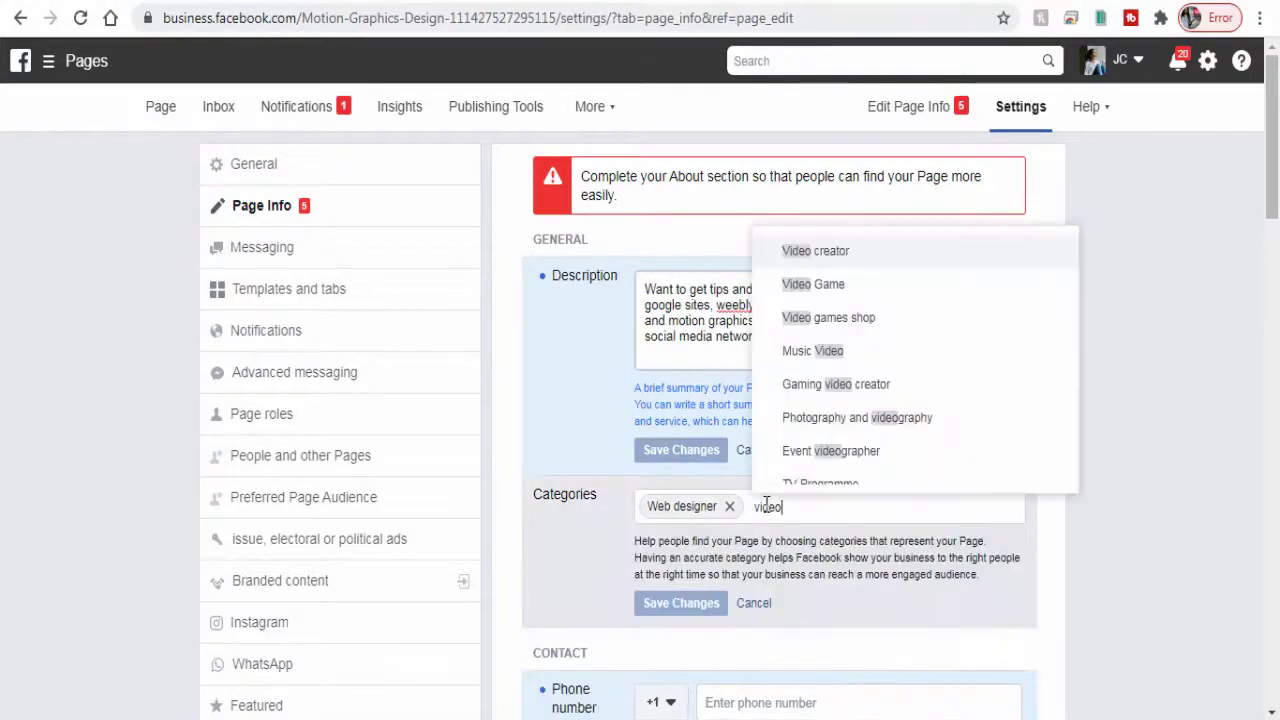
left_click(840, 260)
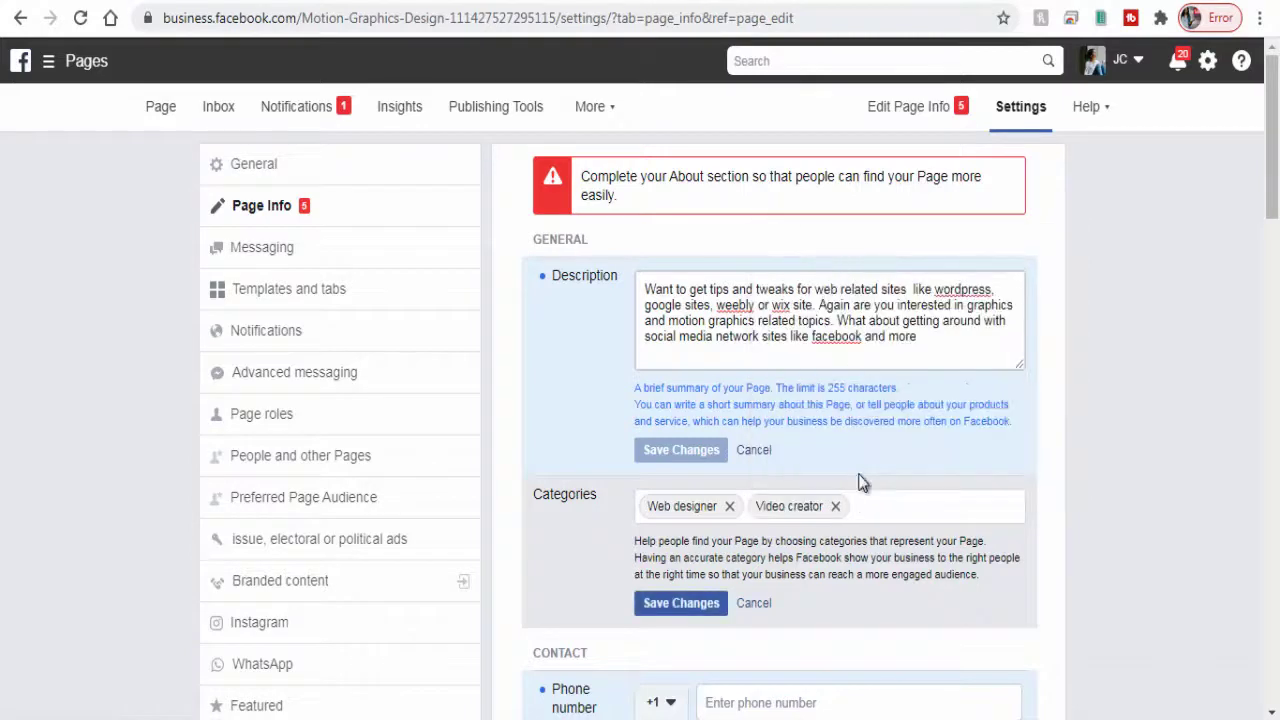
type("blo")
left_click(918, 316)
left_click(704, 614)
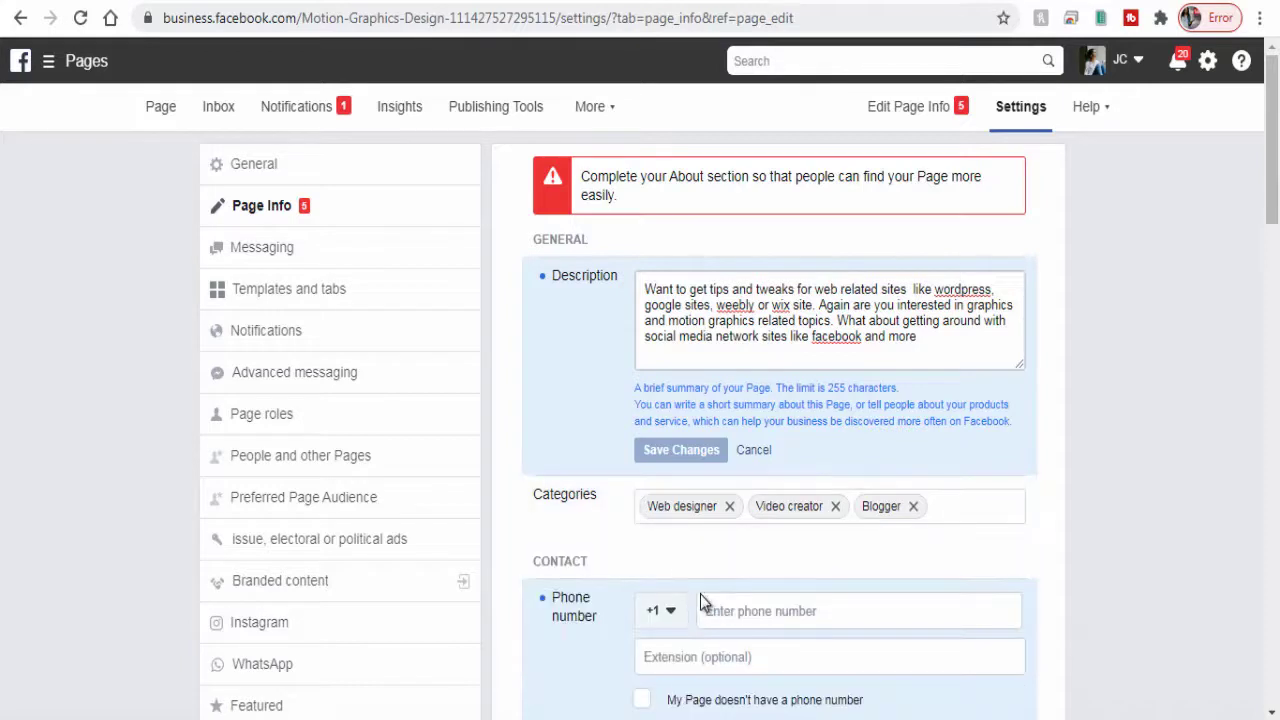
scroll(670, 567, "down", 2)
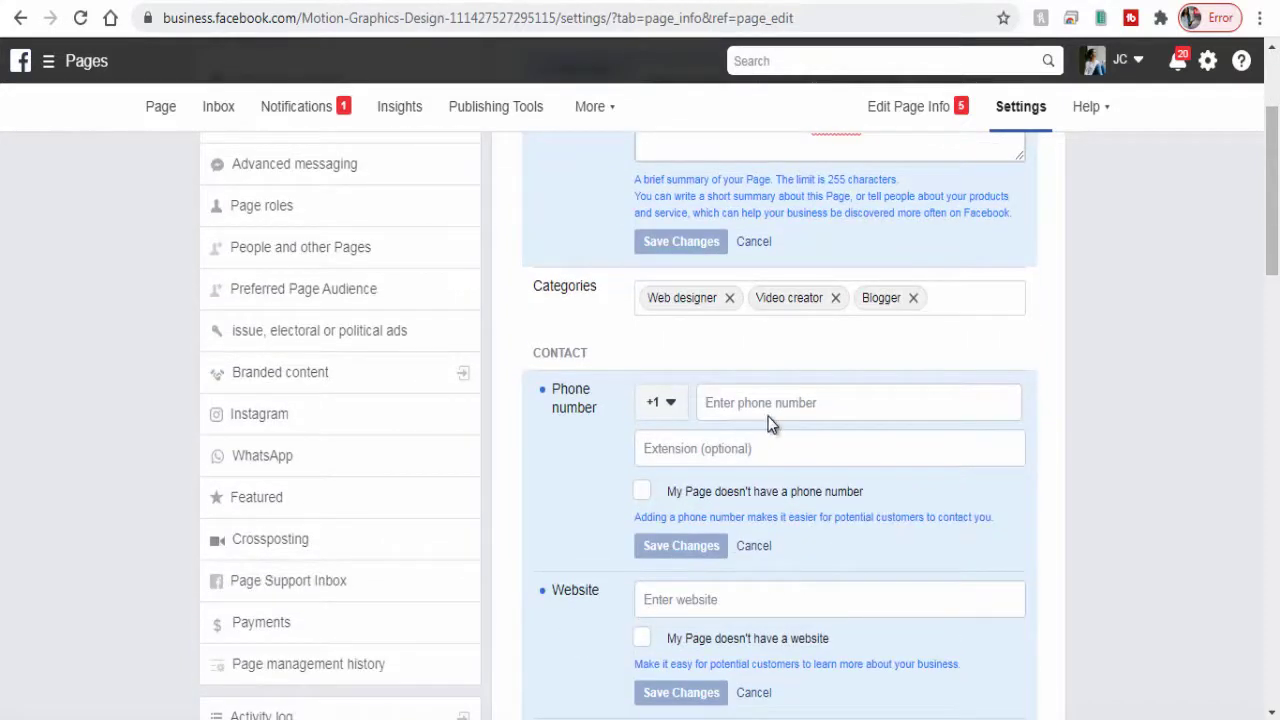
left_click(742, 404)
scroll(853, 472, "down", 1)
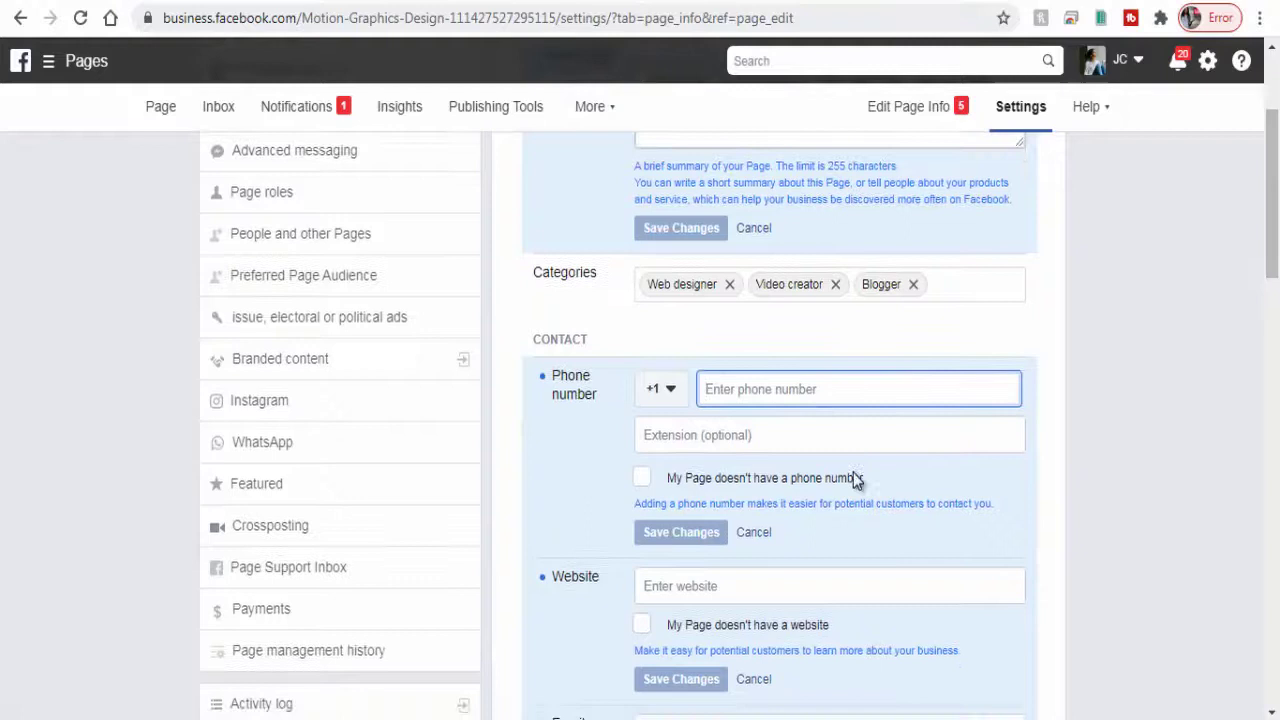
left_click(879, 492)
type("www.de")
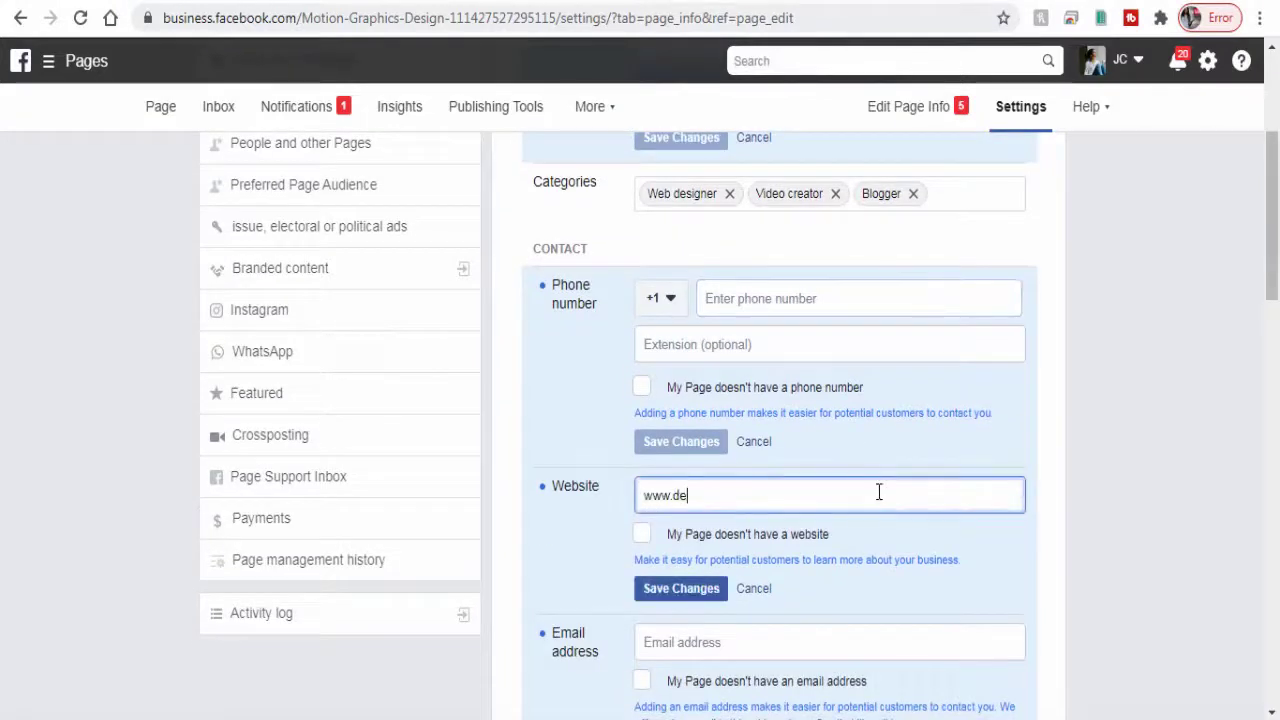
type("signopage")
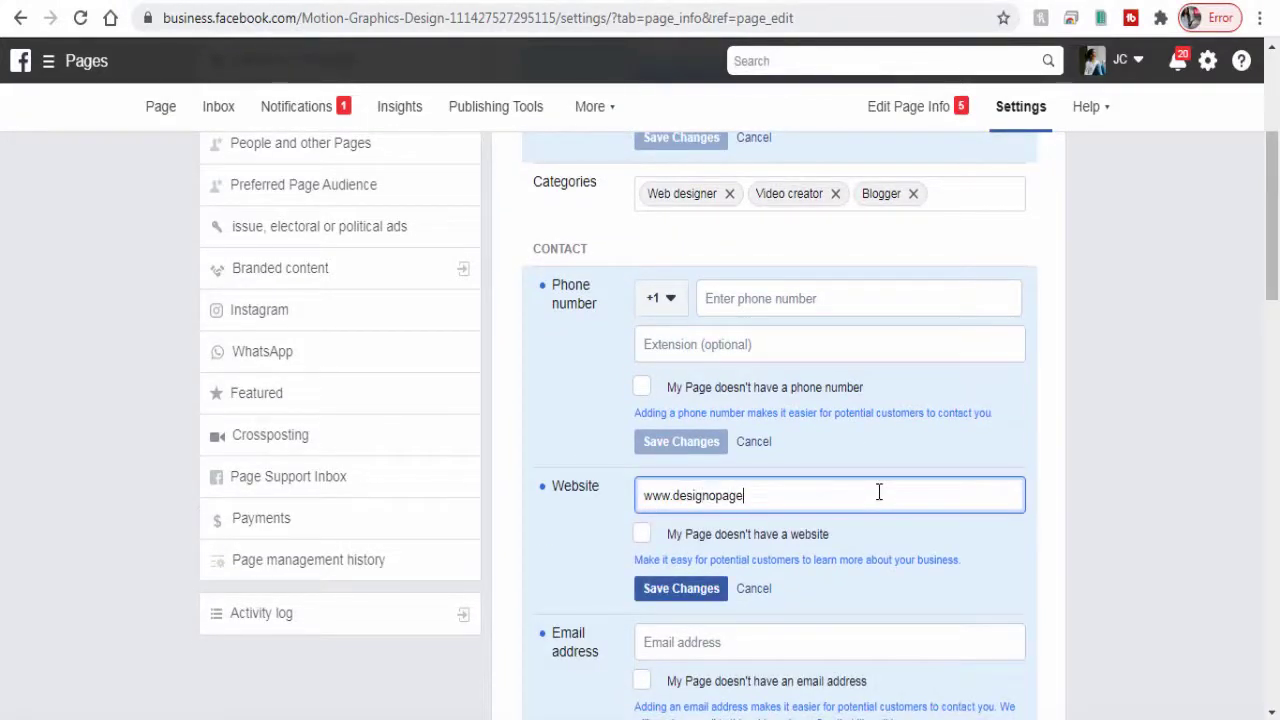
type(".com")
left_click(886, 587)
Step: Enter the Page's contact e-mail address and save the changes
scroll(886, 587, "down", 1)
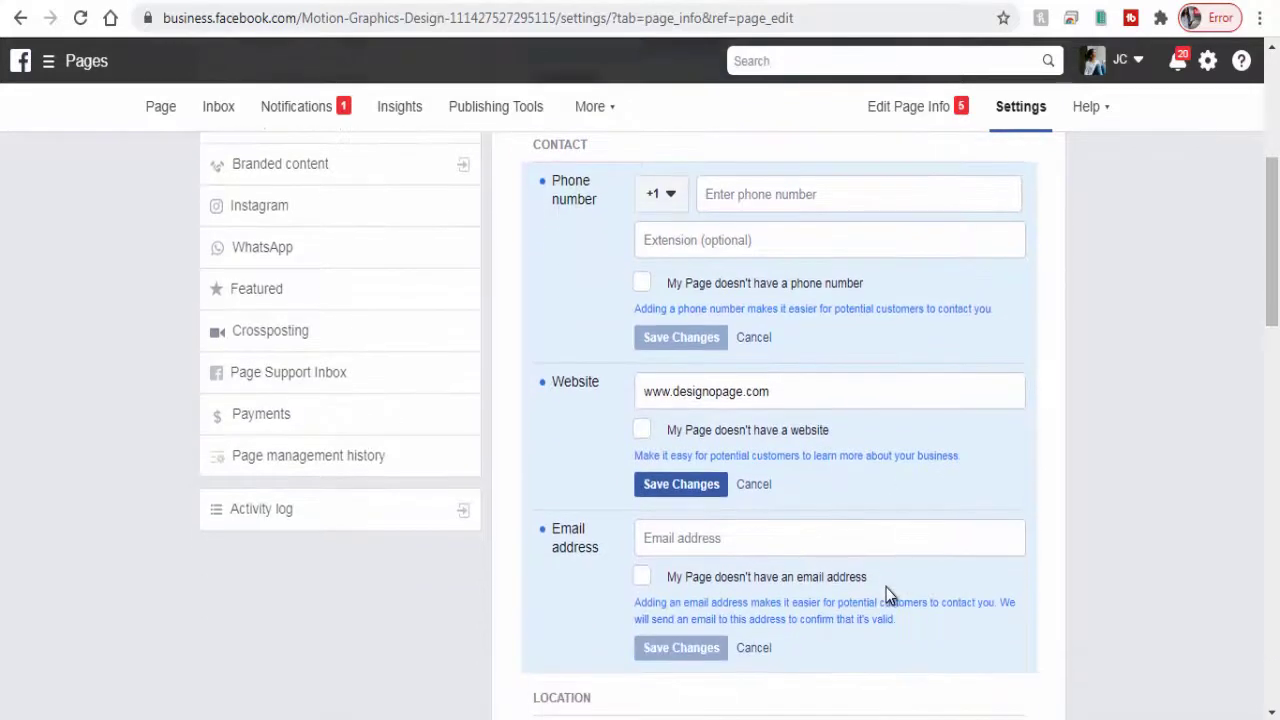
left_click(706, 537)
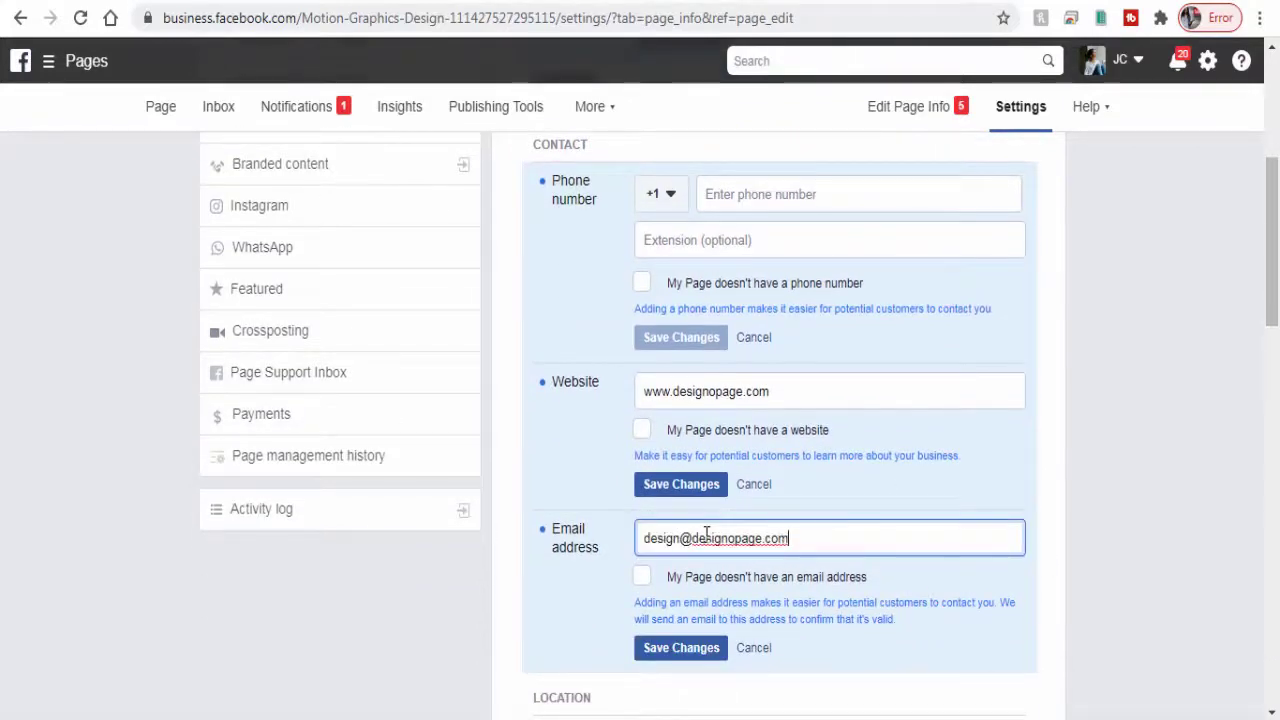
left_click(716, 655)
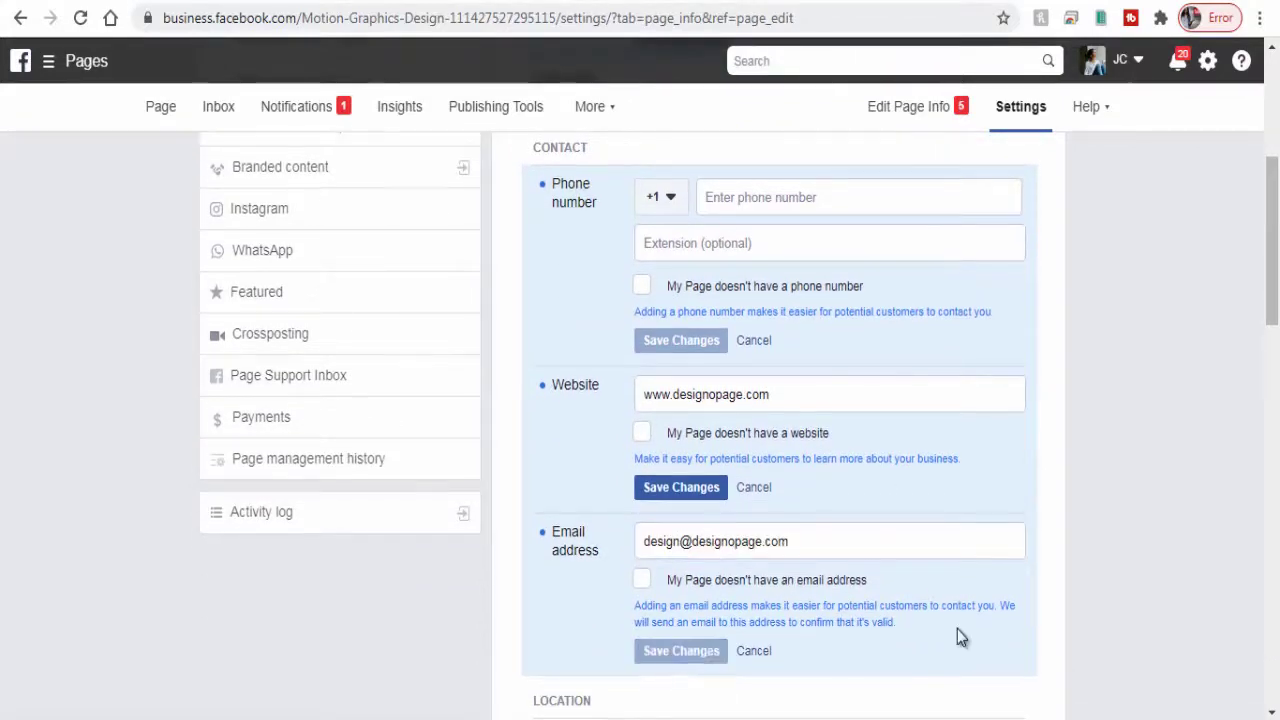
Step: Untick 'Has a street address' to remove the Page's street address
scroll(957, 638, "down", 3)
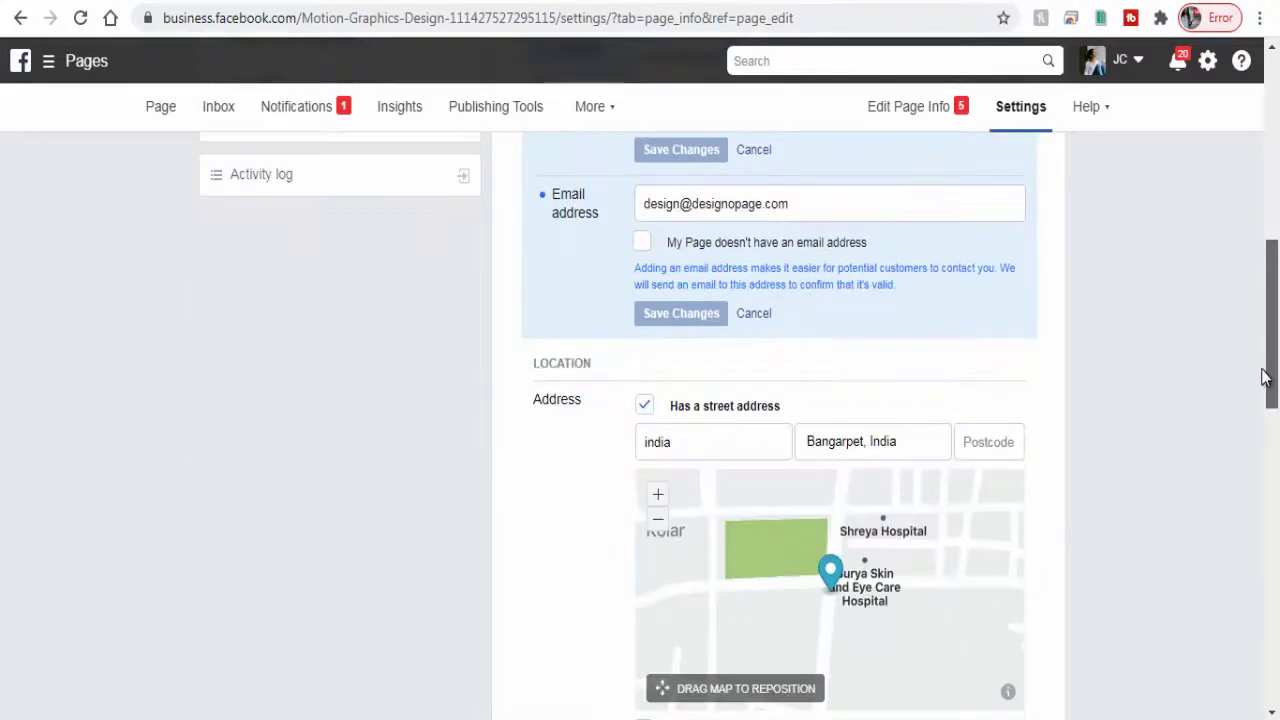
scroll(1262, 377, "down", 1)
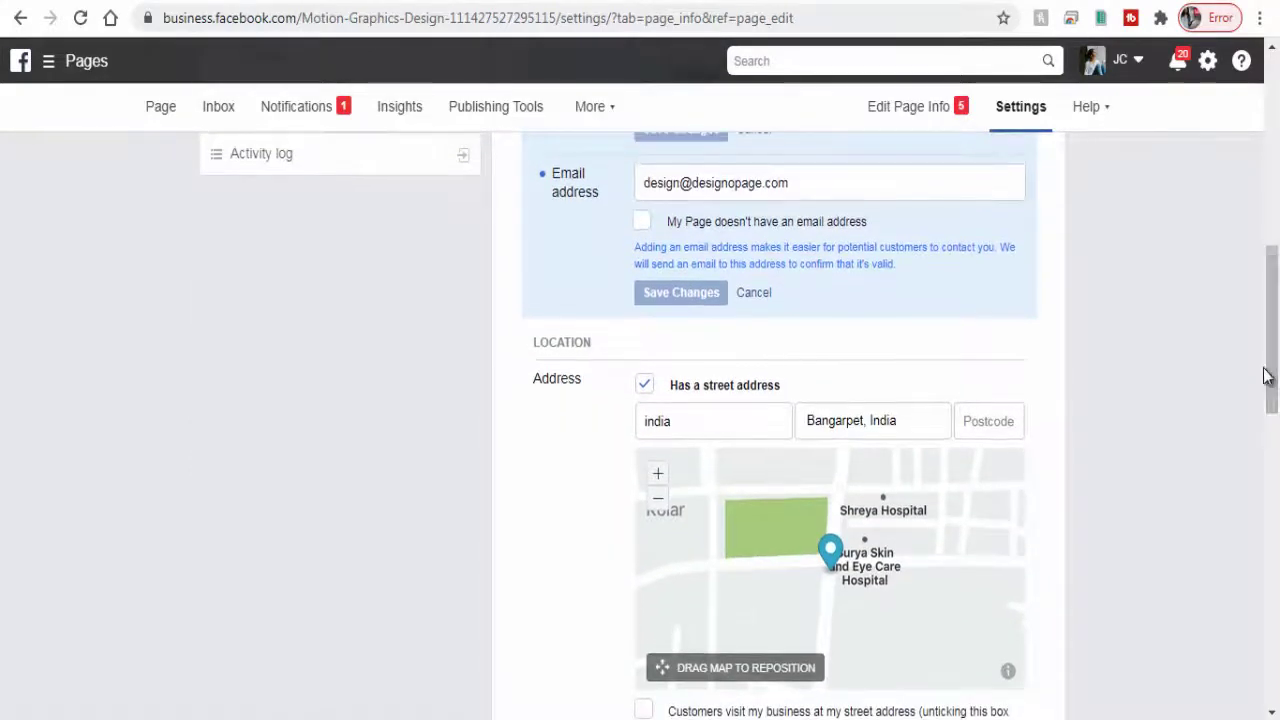
left_click(722, 382)
left_click_drag(1275, 370, 1246, 663)
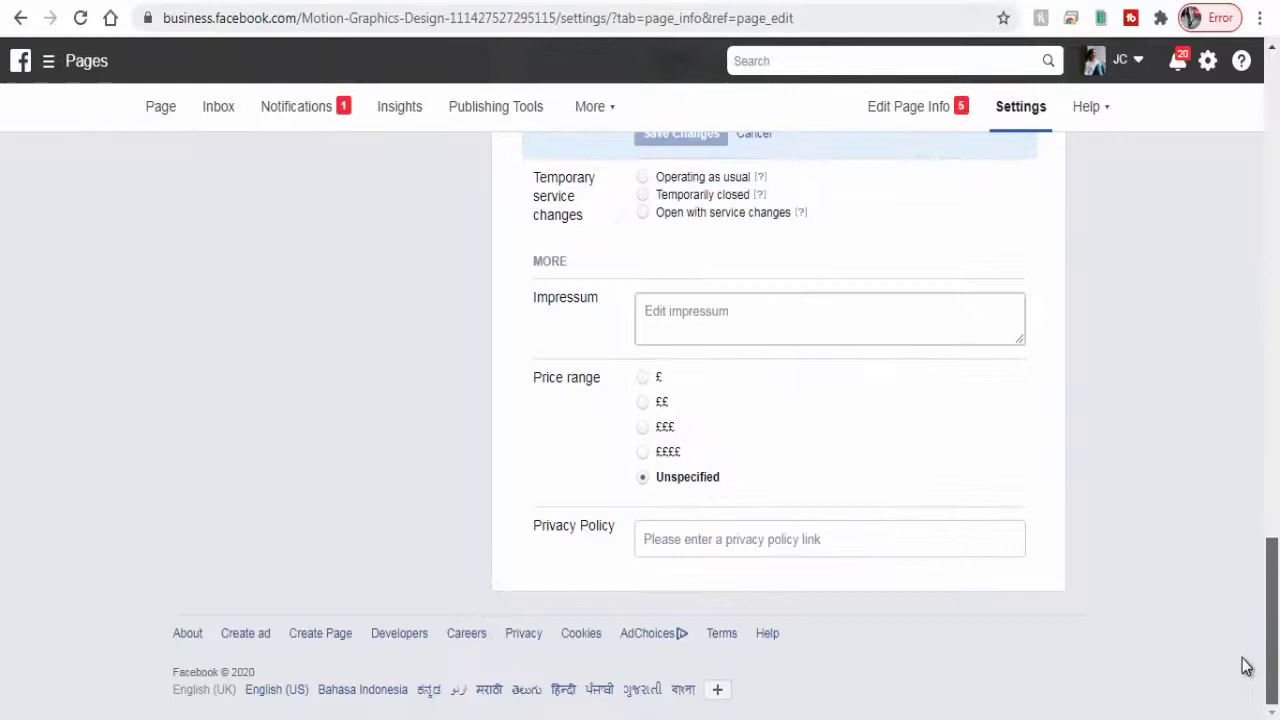
left_click(700, 545)
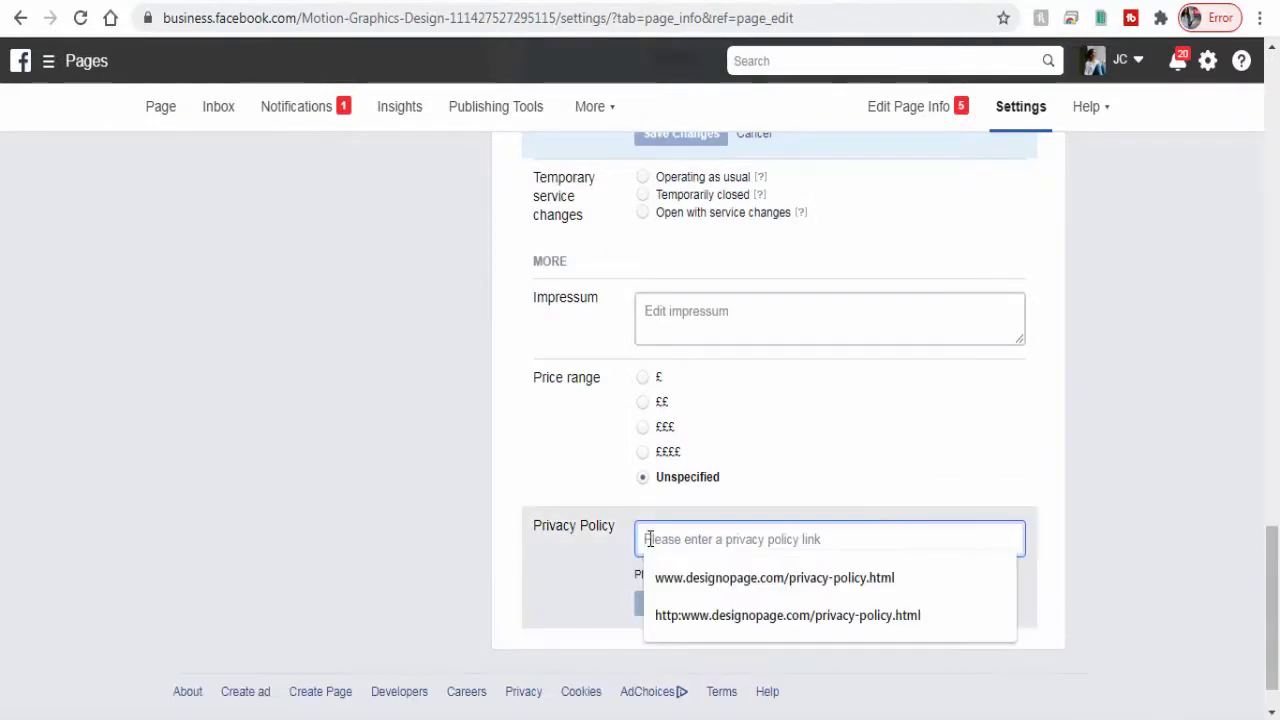
left_click(698, 613)
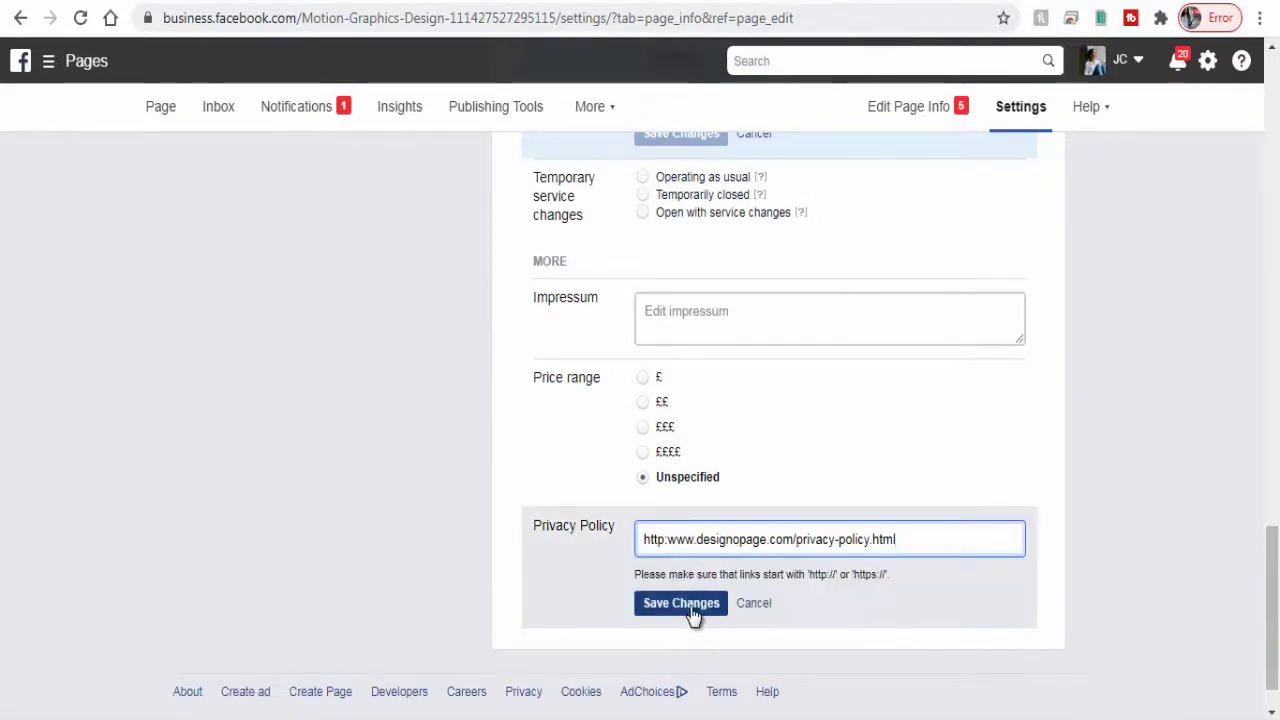
left_click(690, 606)
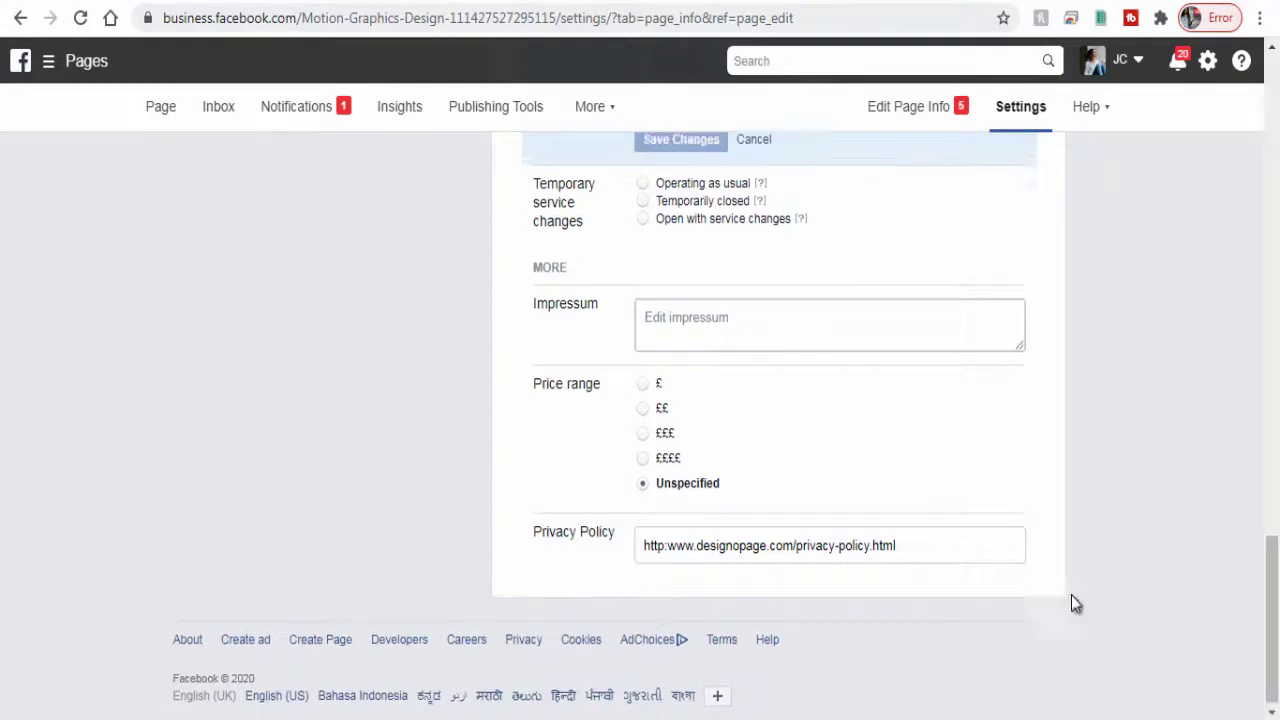
scroll(1118, 616, "up", 6)
scroll(1120, 620, "up", 12)
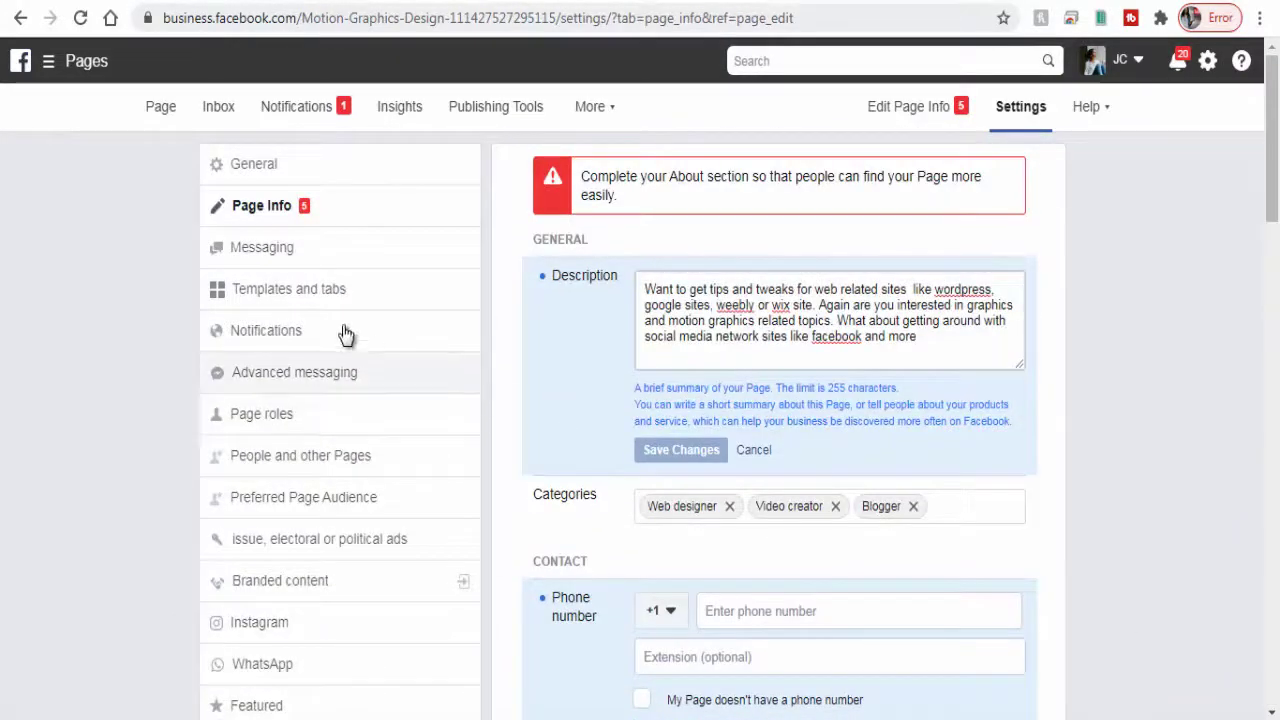
left_click(160, 107)
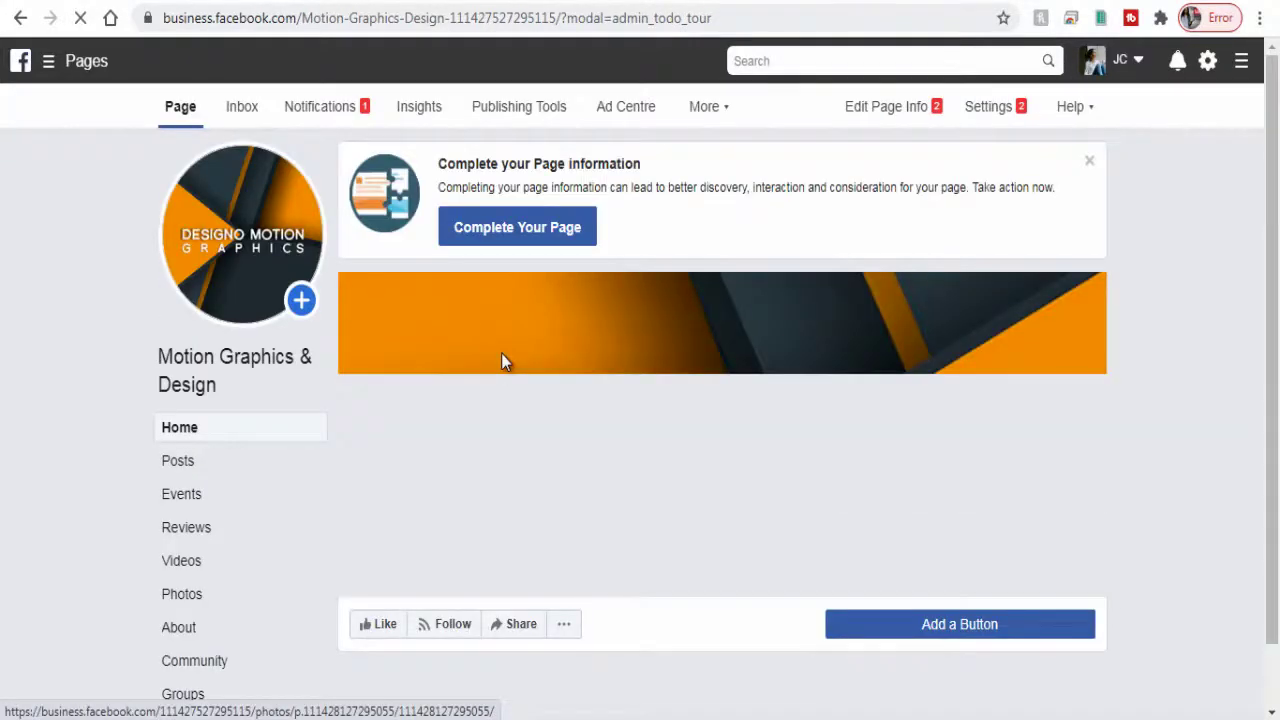
scroll(501, 353, "down", 2)
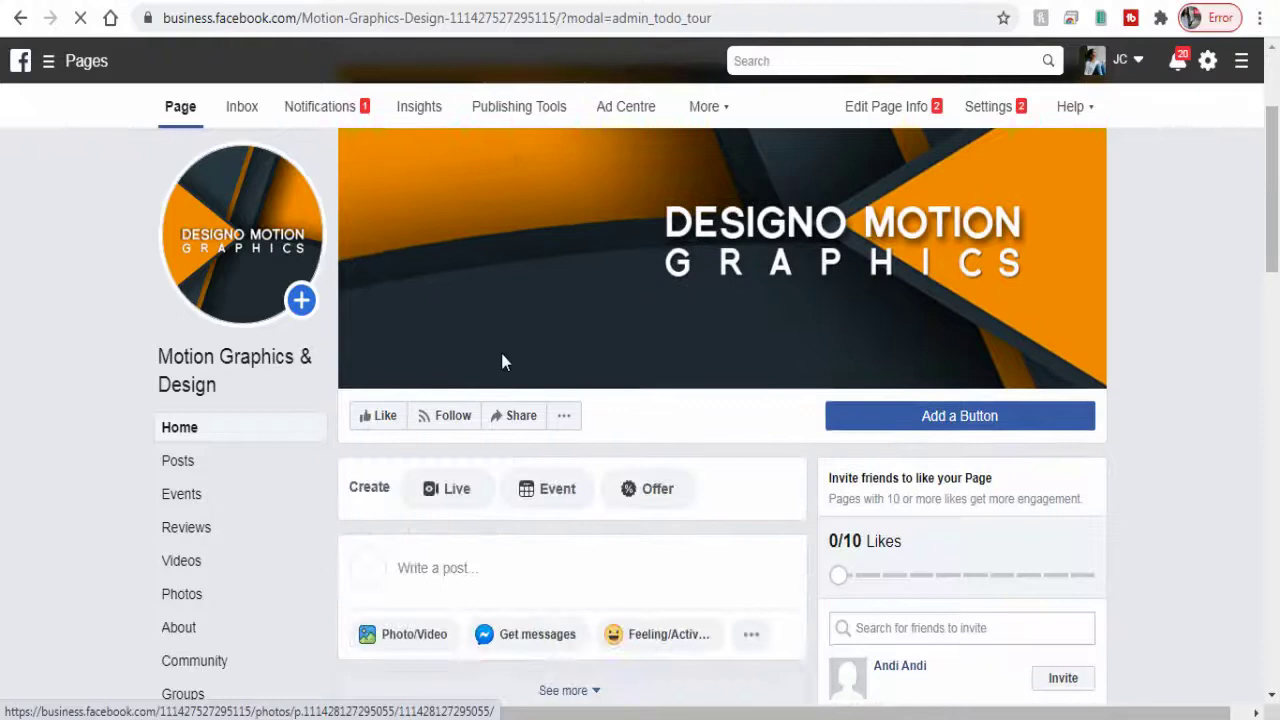
scroll(503, 362, "down", 1)
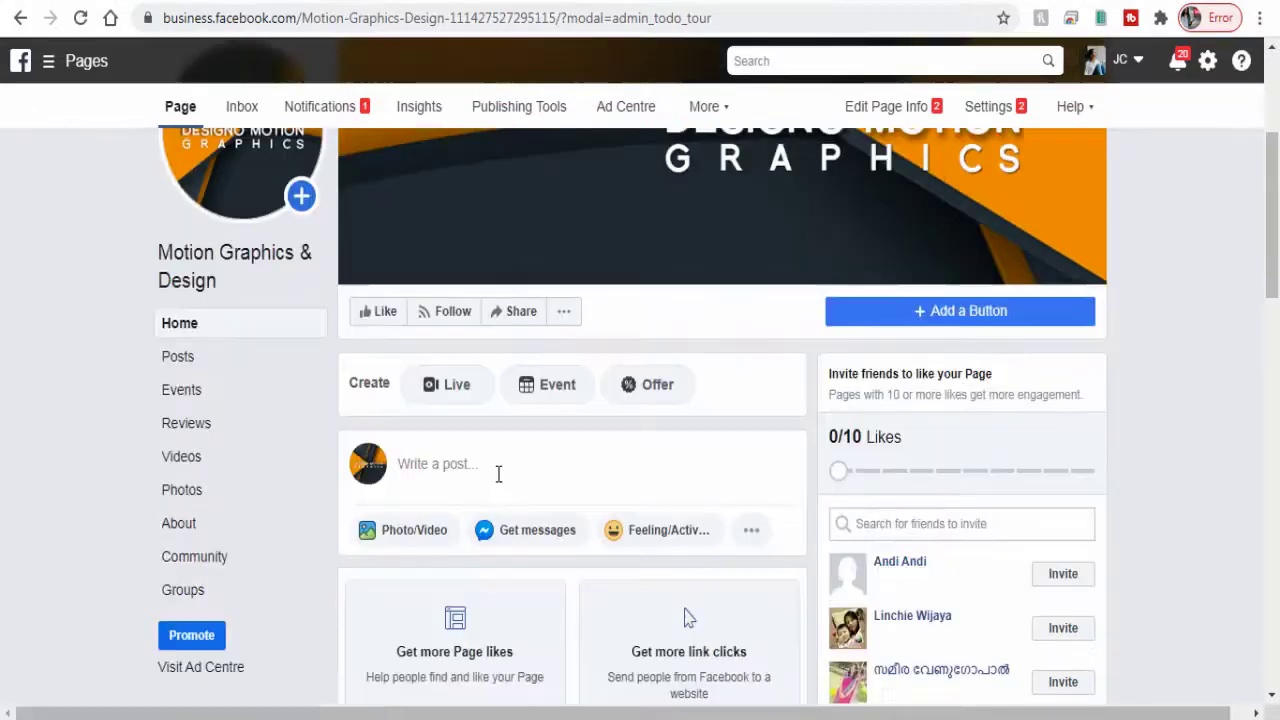
left_click(498, 474)
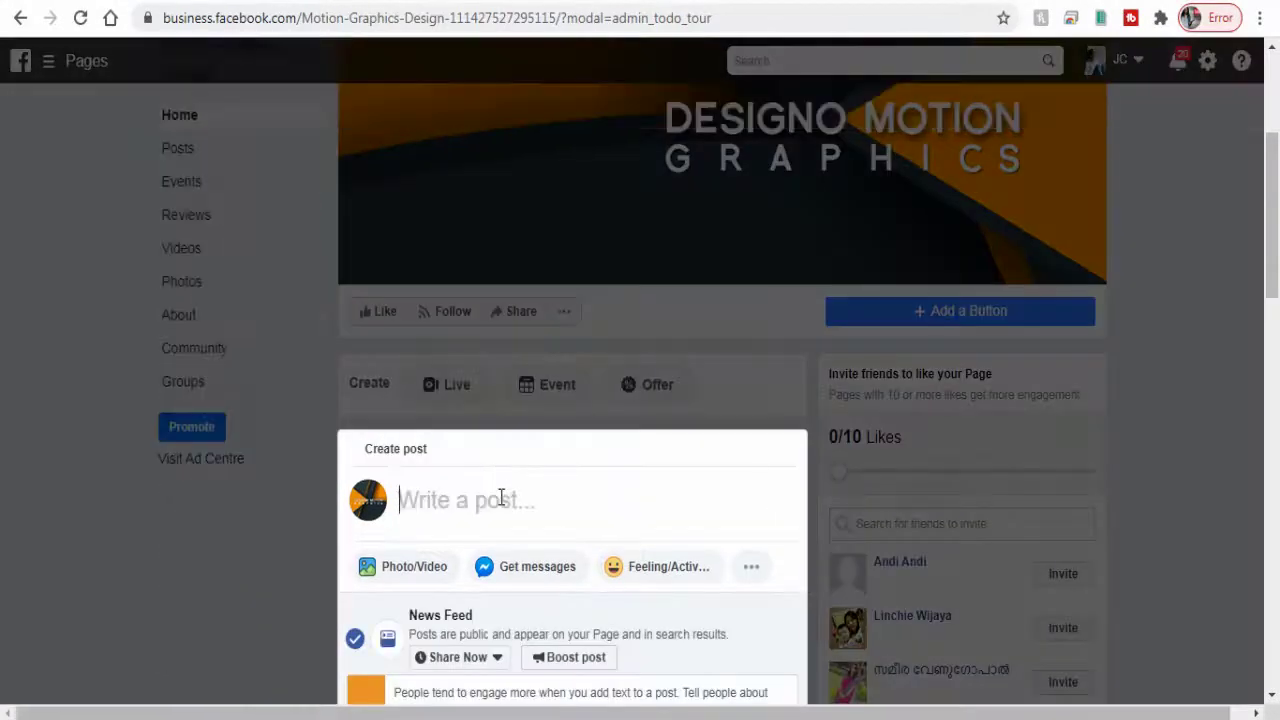
scroll(1278, 263, "down", 2)
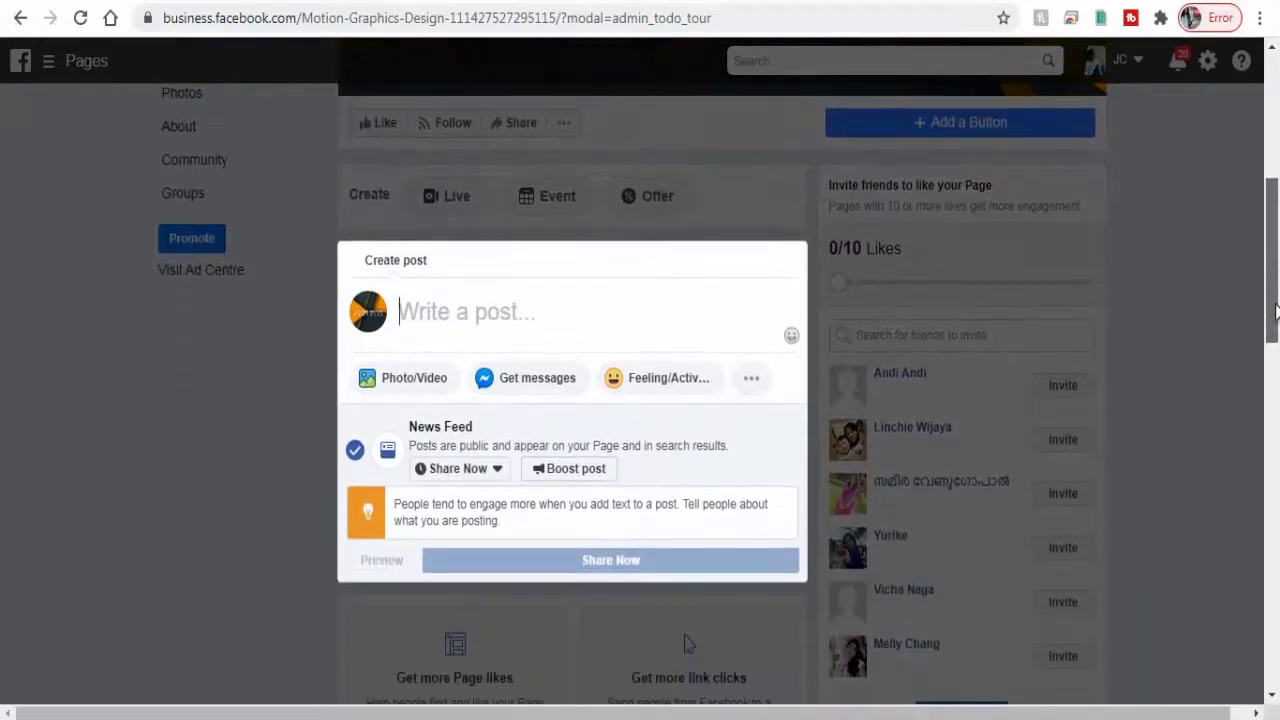
type("We design Responsive Website and Blogs along with ")
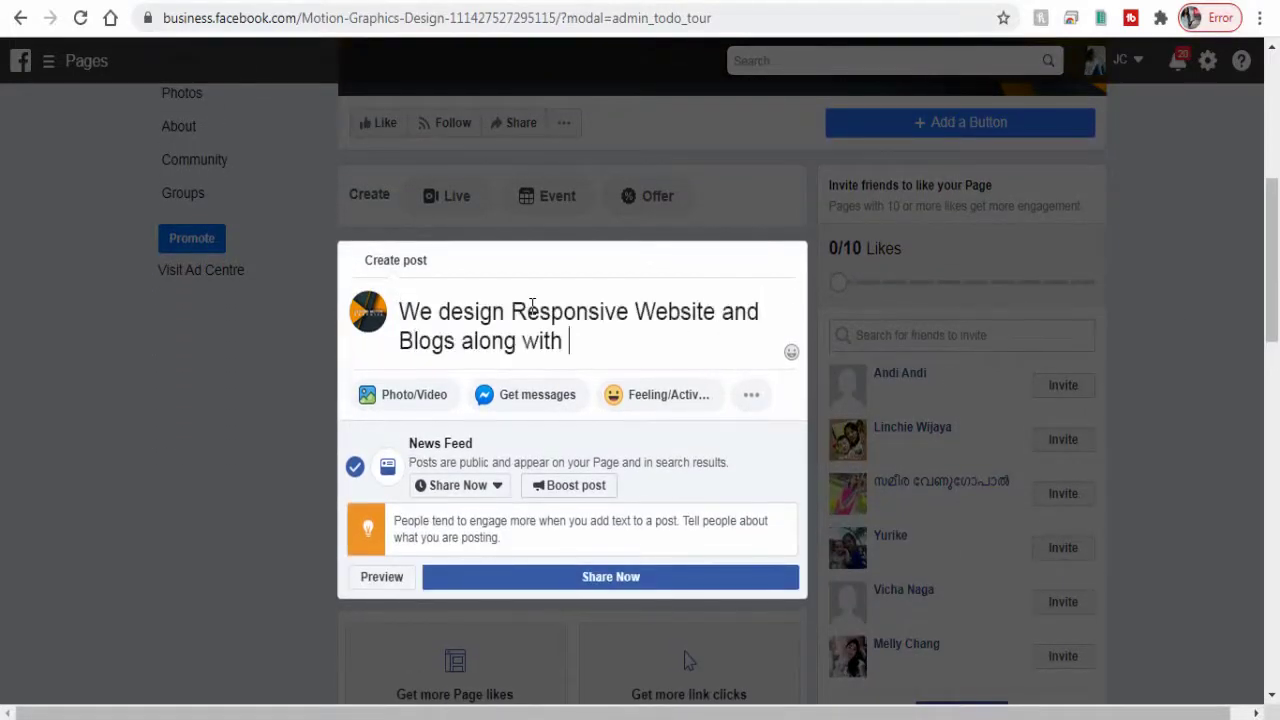
type("Motion Graphics Animation. Contact us on our website.")
key("Return")
type("www.designopage.com")
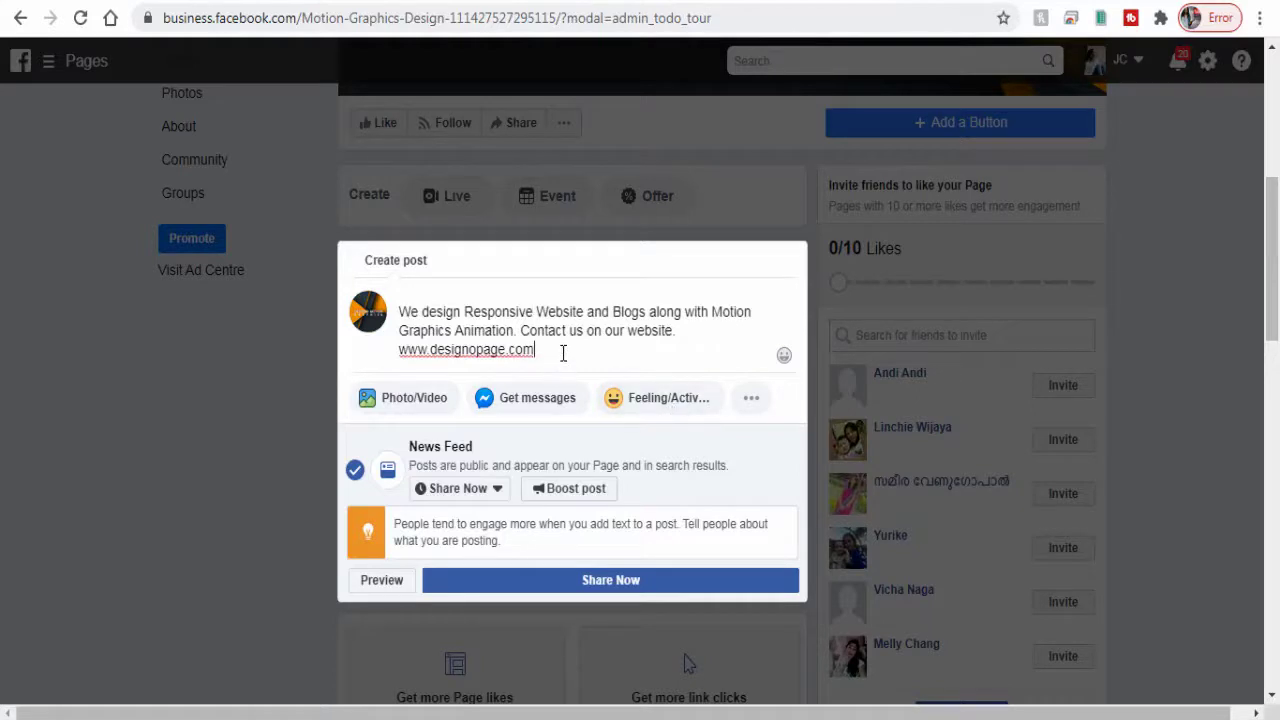
left_click(432, 401)
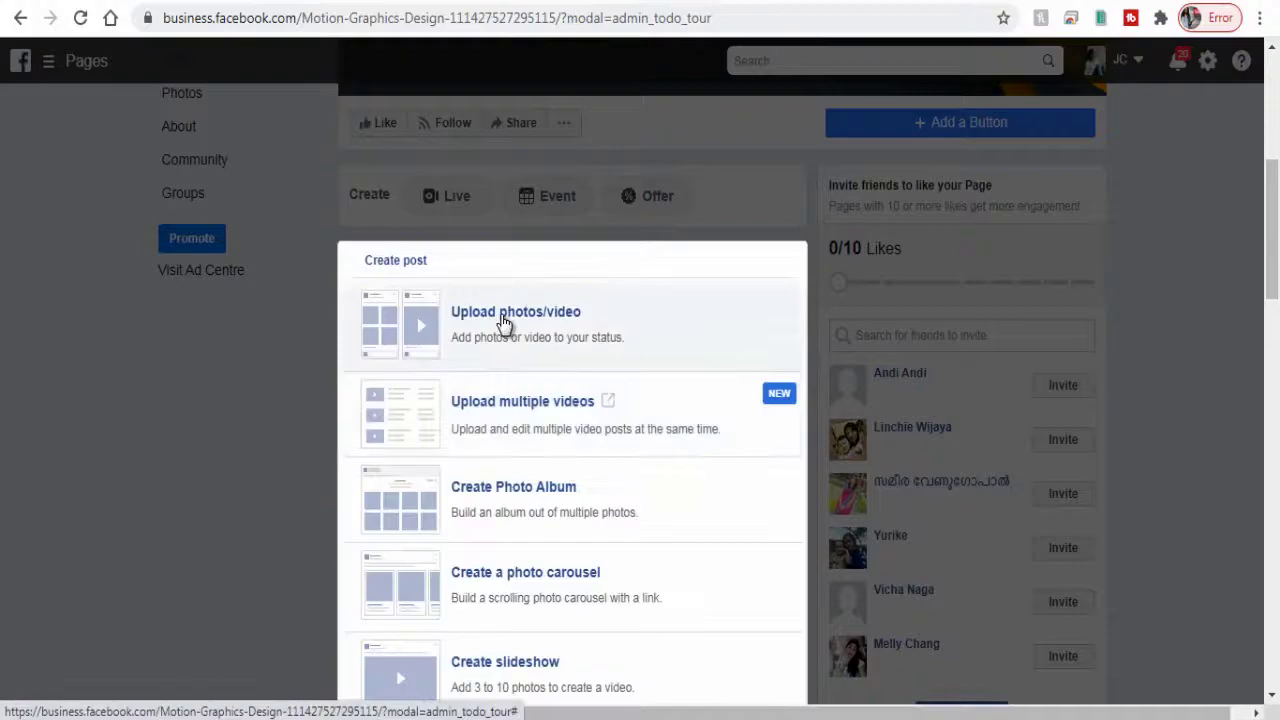
Step: Attach the Vintage-Logo-250 image from the JDesigno folder to the post draft
left_click(497, 322)
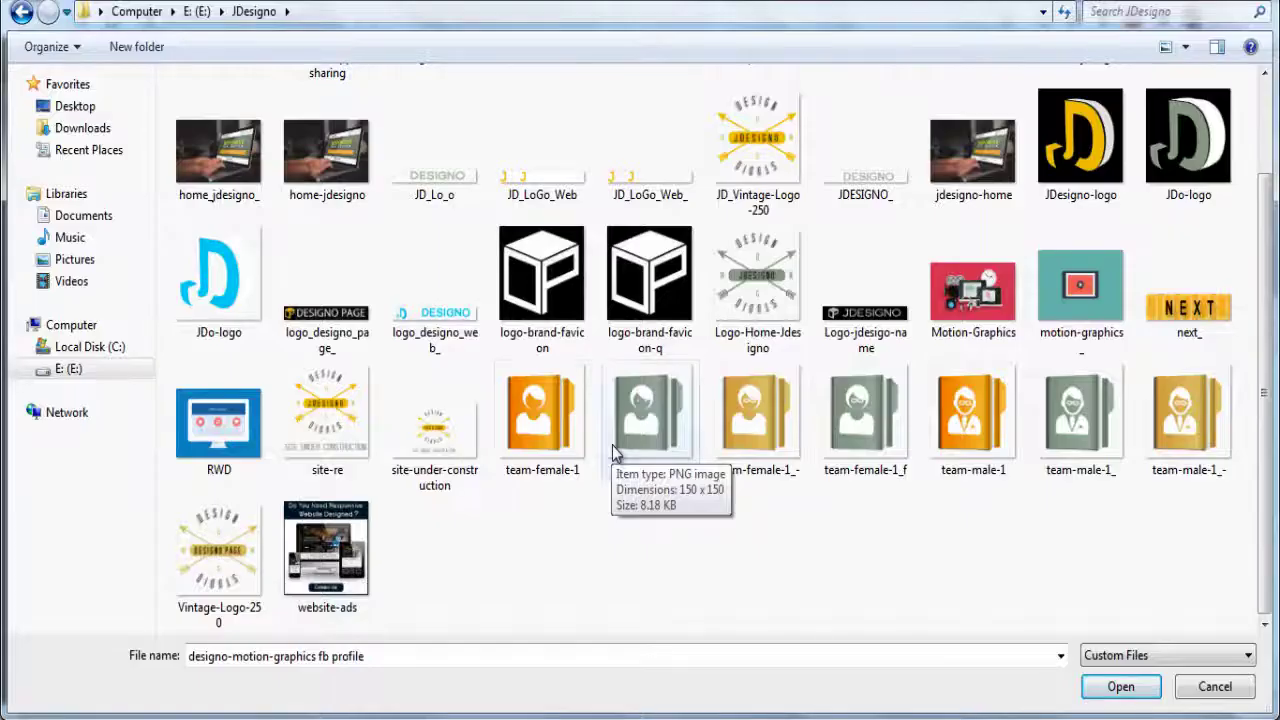
left_click(232, 548)
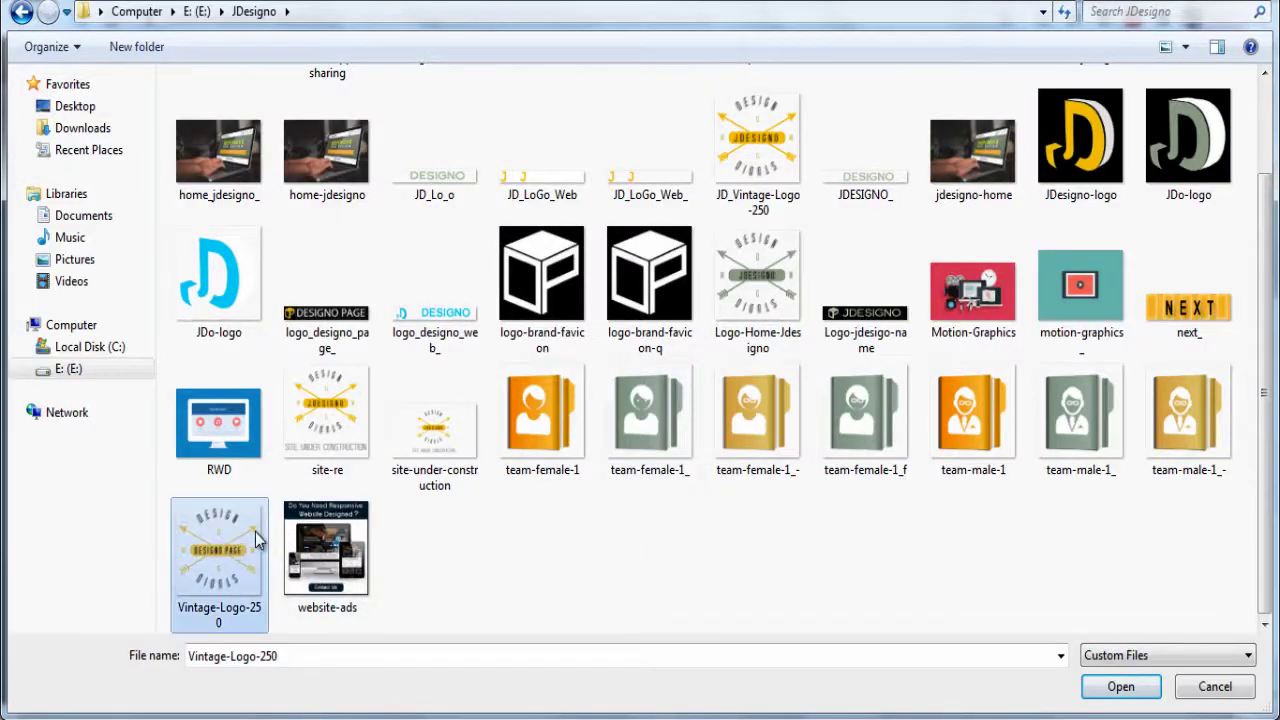
left_click(1124, 686)
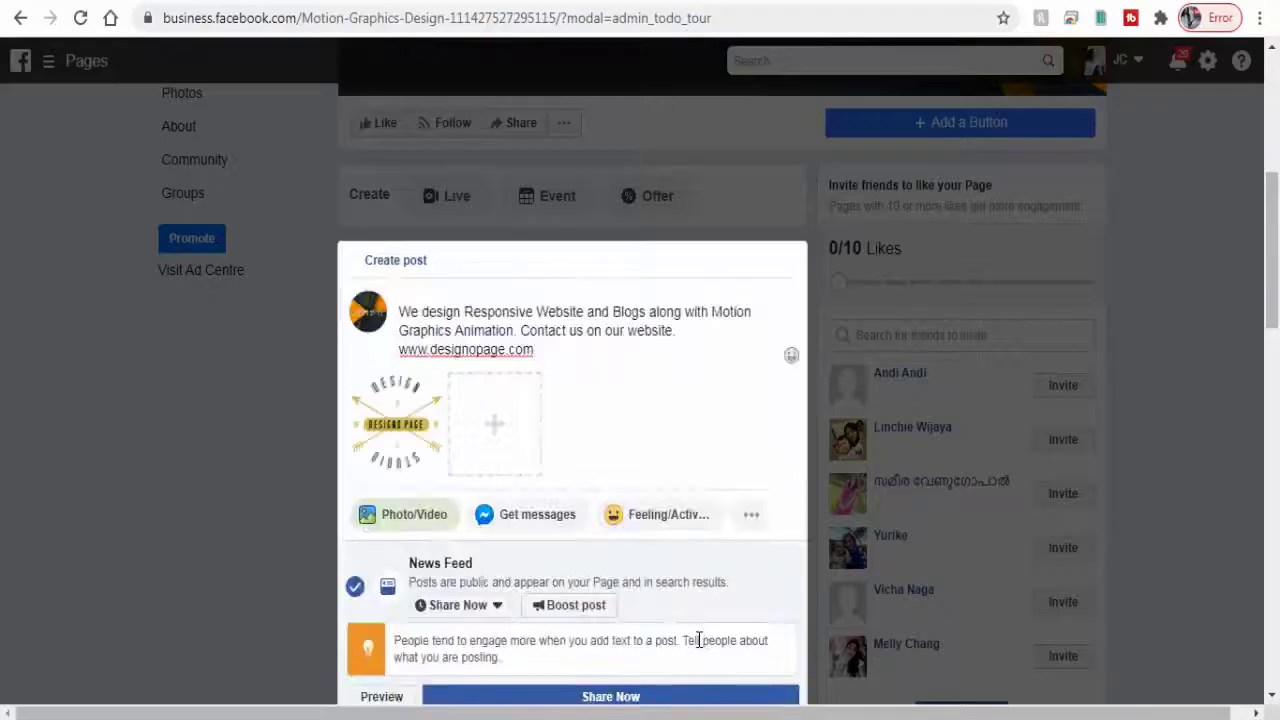
Step: Share the post now and scroll down to check it published with the Vintage-Logo-250 image
left_click(634, 700)
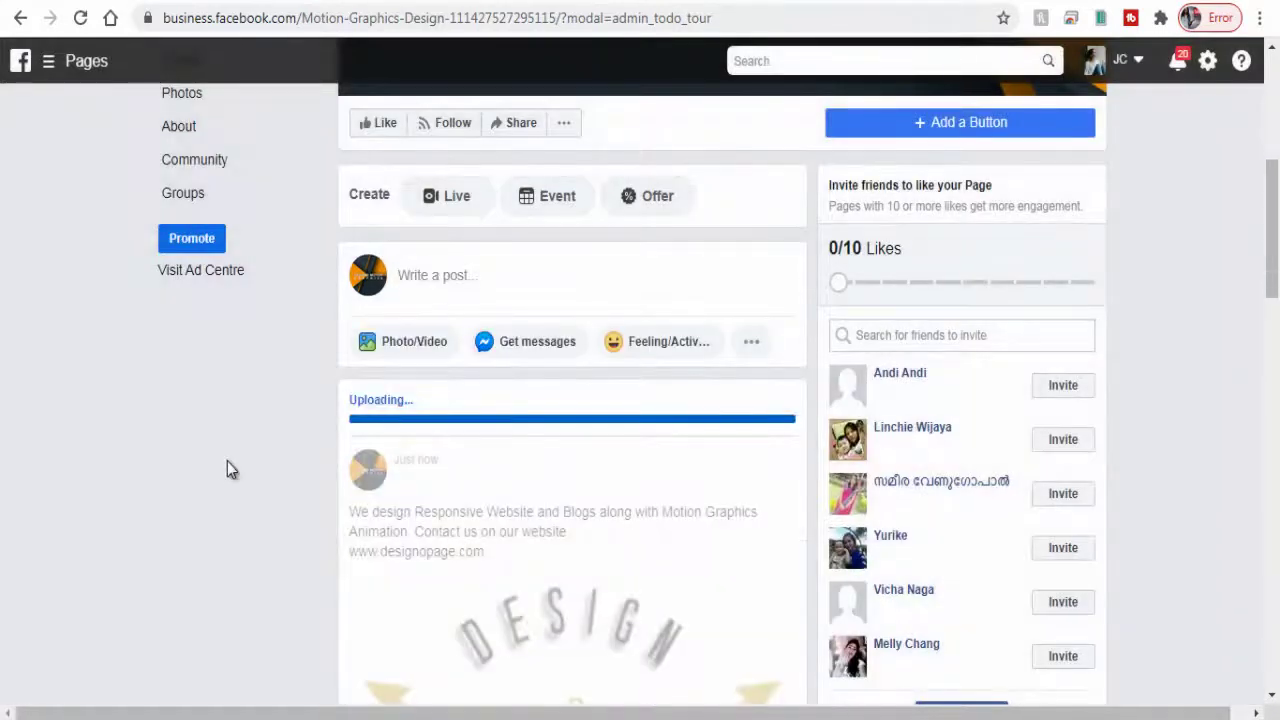
scroll(212, 465, "down", 3)
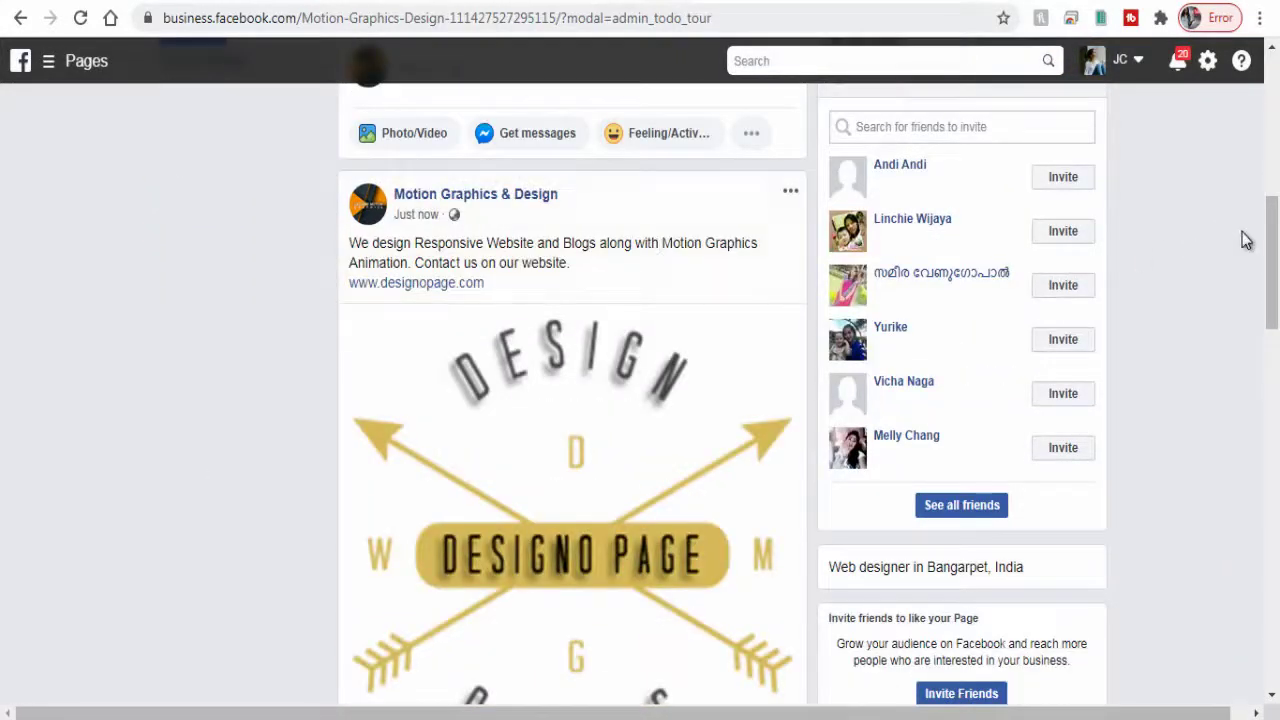
left_click_drag(1272, 241, 1276, 262)
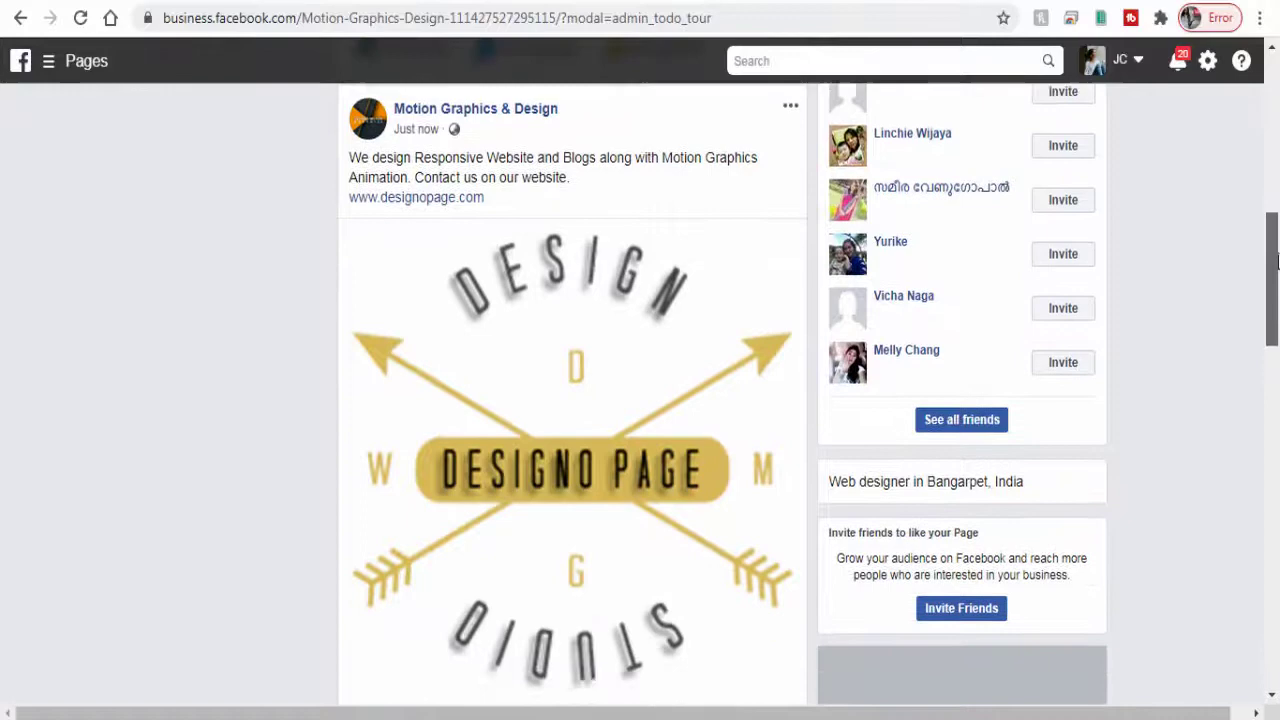